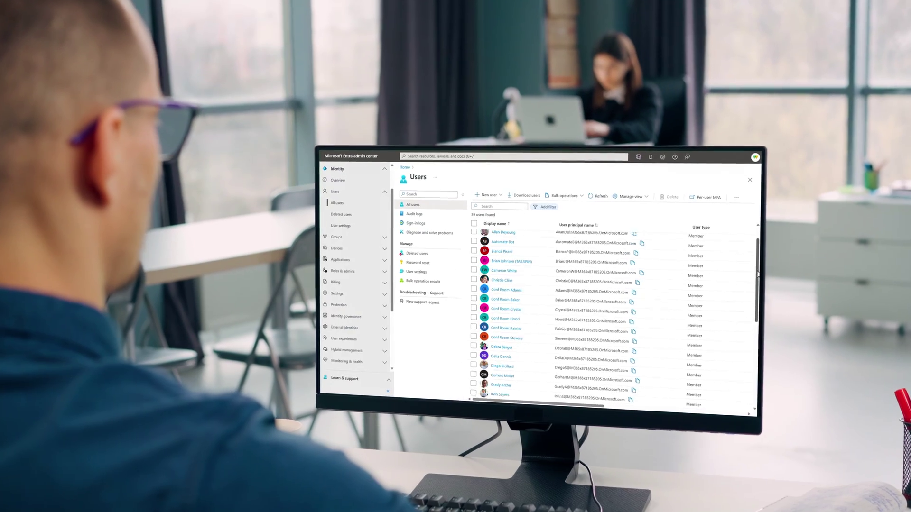
# Step: Open the New user options on the Users page
pyautogui.click(486, 195)
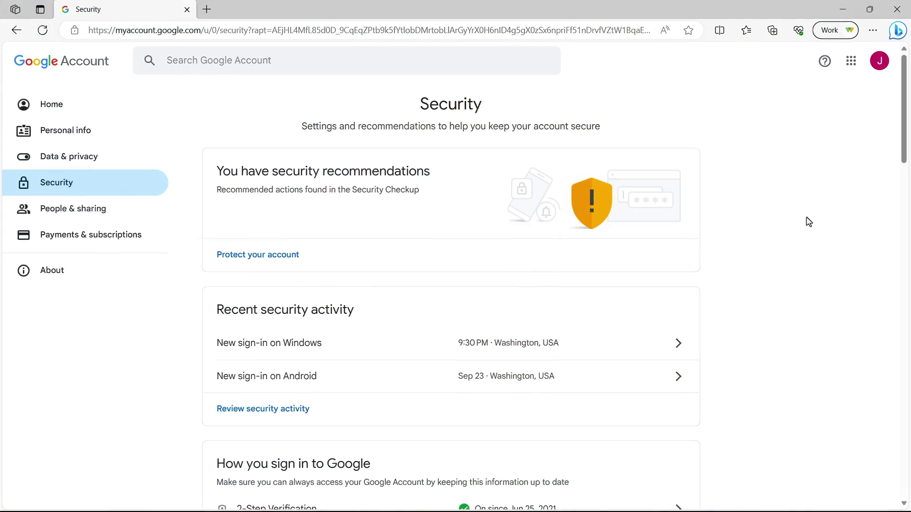
# Step: Scroll through the Google Account security recommendations and recent security activity
pyautogui.scroll(-2, 809, 222)
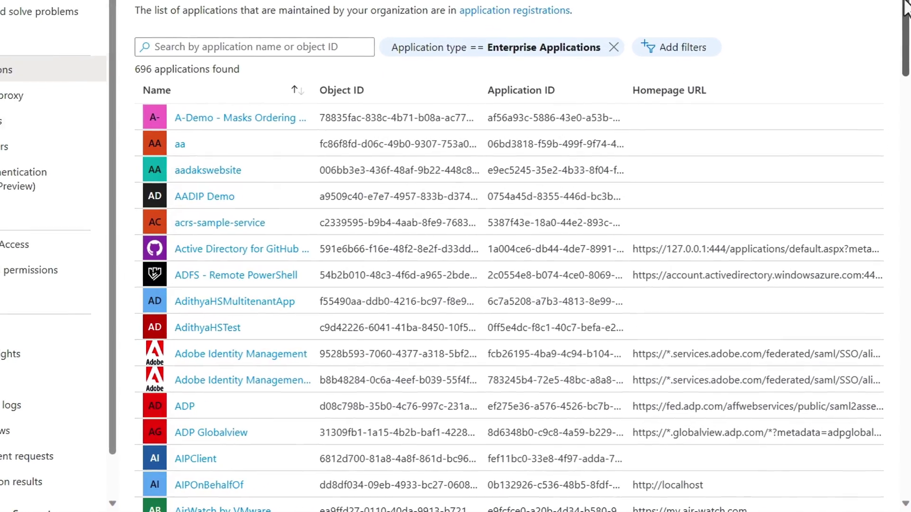
# Step: Search the enterprise applications list for 'salesforce'
pyautogui.moveTo(906, 5); pyautogui.dragTo(909, 208)
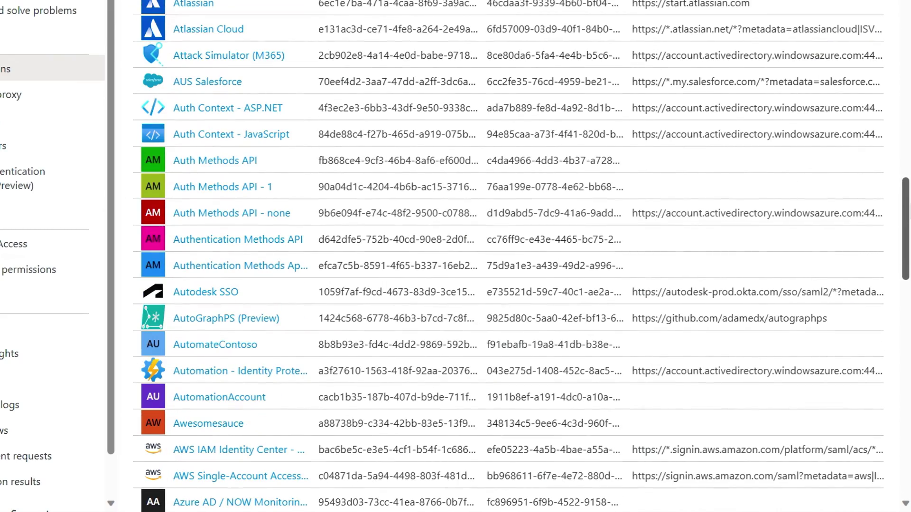
pyautogui.moveTo(909, 209); pyautogui.dragTo(909, 4)
pyautogui.click(353, 46)
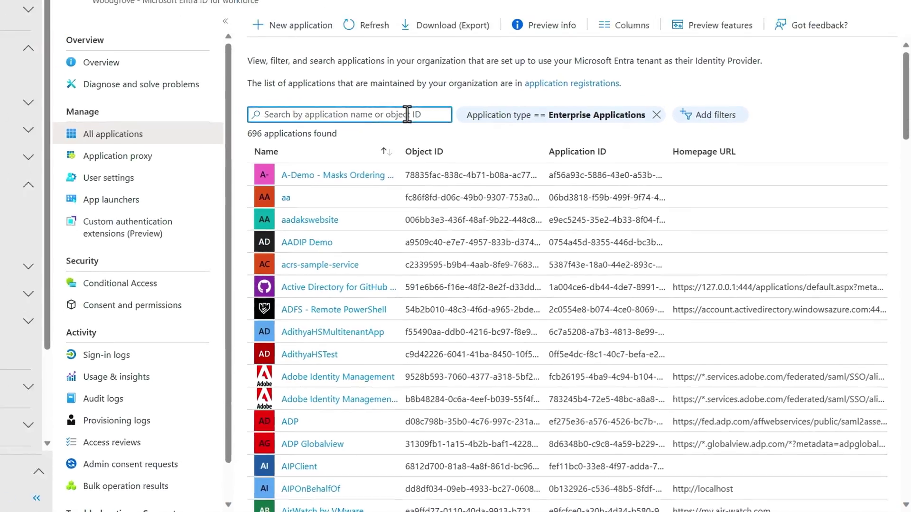
pyautogui.write('salesforce')
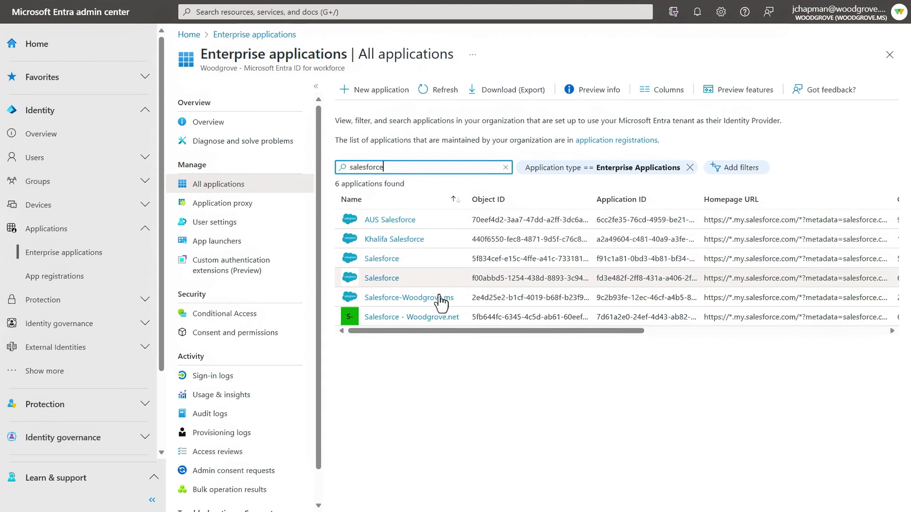
# Step: Open Salesforce-Woodgrove.ms's Users and groups and expand Show more in the navigation
pyautogui.click(439, 299)
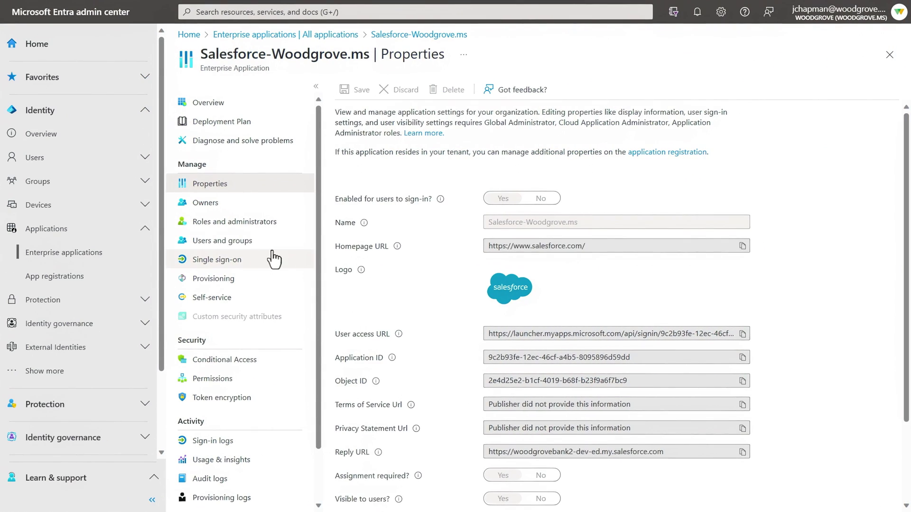
pyautogui.click(237, 243)
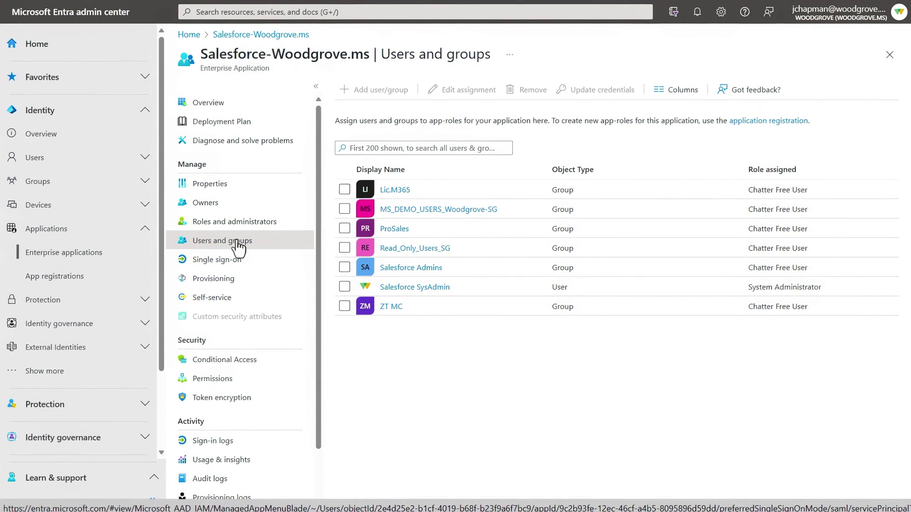
pyautogui.click(76, 371)
pyautogui.scroll(-5, 79, 371)
pyautogui.scroll(-2, 80, 373)
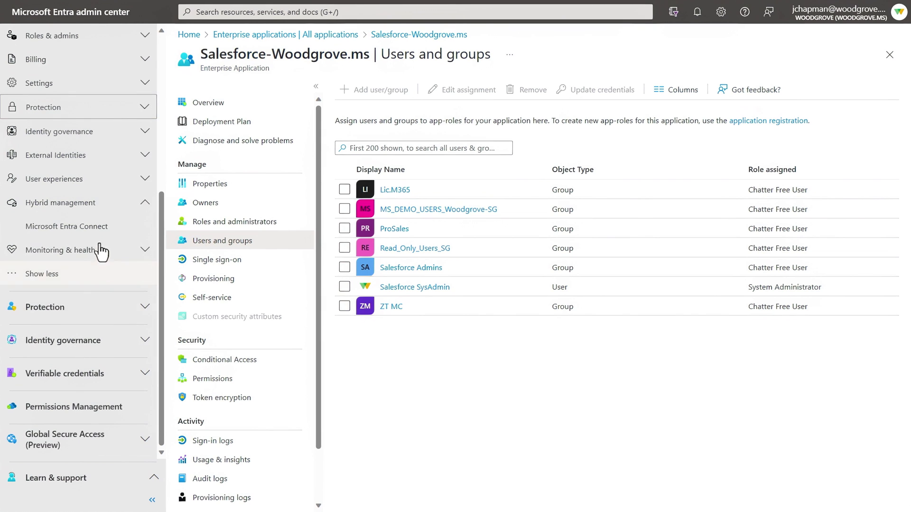
# Step: Visit the Microsoft Entra Connect, All users and All devices pages
pyautogui.click(69, 228)
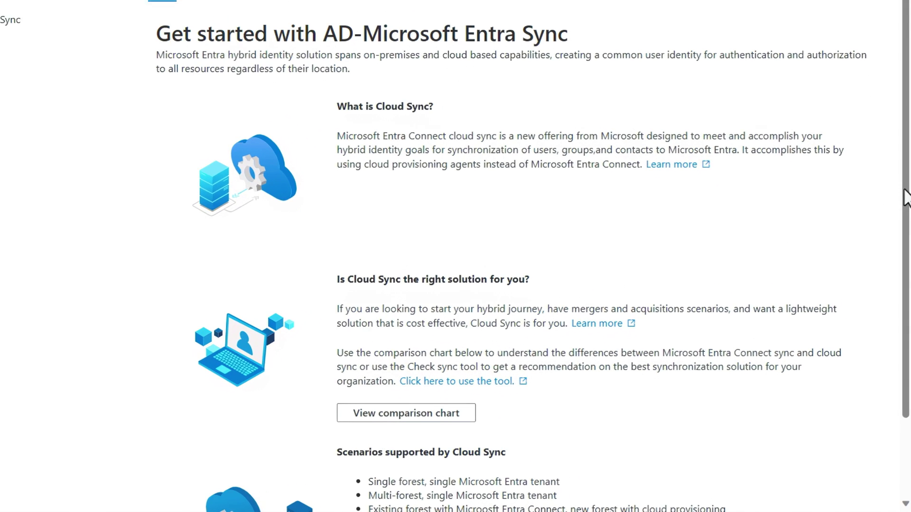
pyautogui.moveTo(906, 197); pyautogui.dragTo(906, 280)
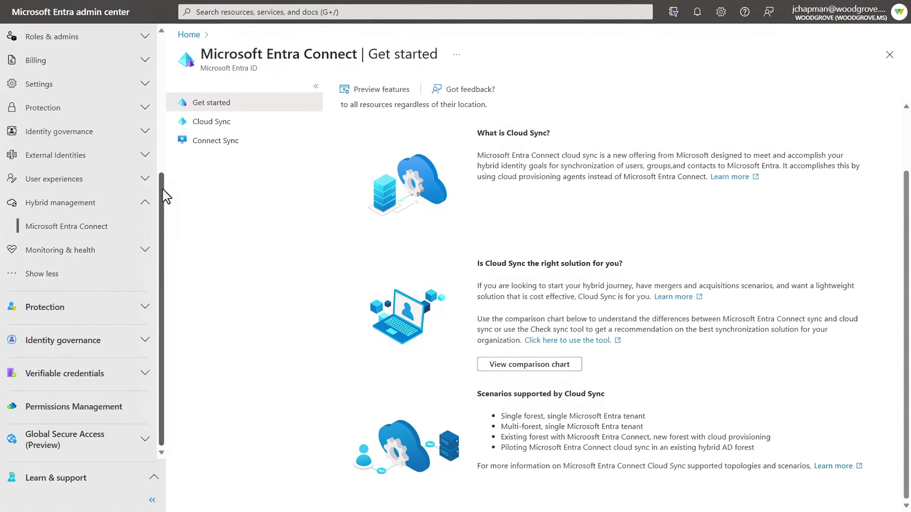
pyautogui.moveTo(163, 195); pyautogui.dragTo(167, 36)
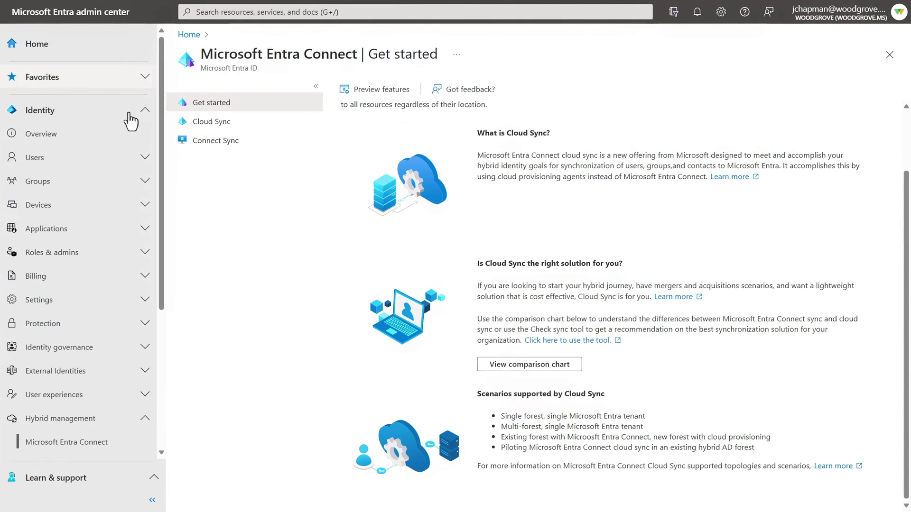
pyautogui.click(78, 161)
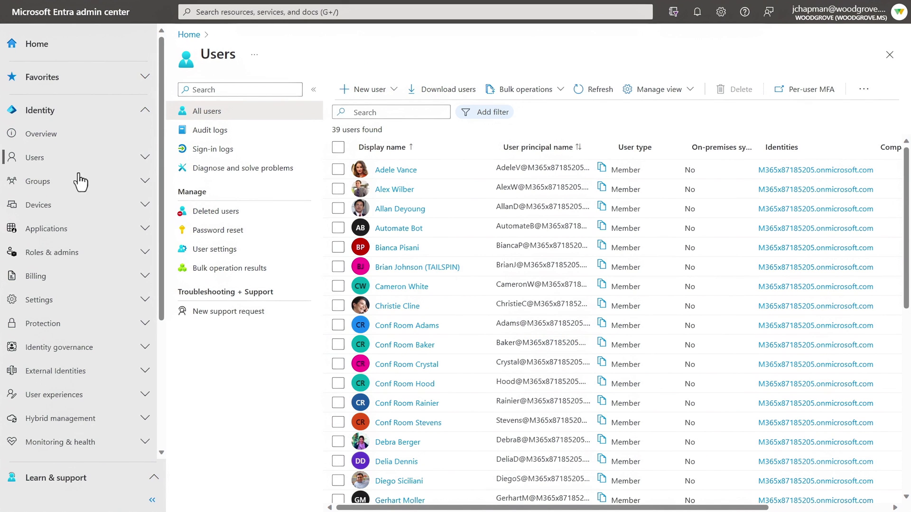
pyautogui.click(73, 205)
# Step: Visit All groups and Enterprise applications, then open Authentication methods under Protection
pyautogui.click(77, 182)
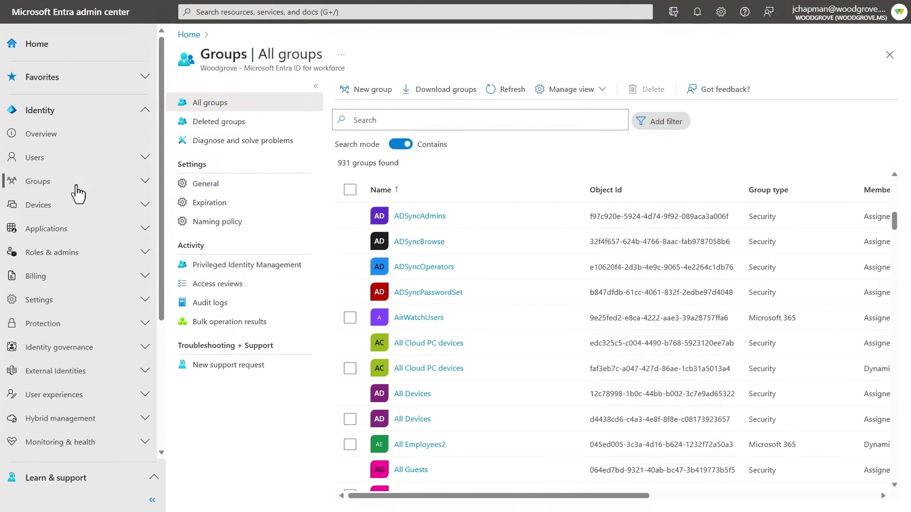
pyautogui.click(76, 230)
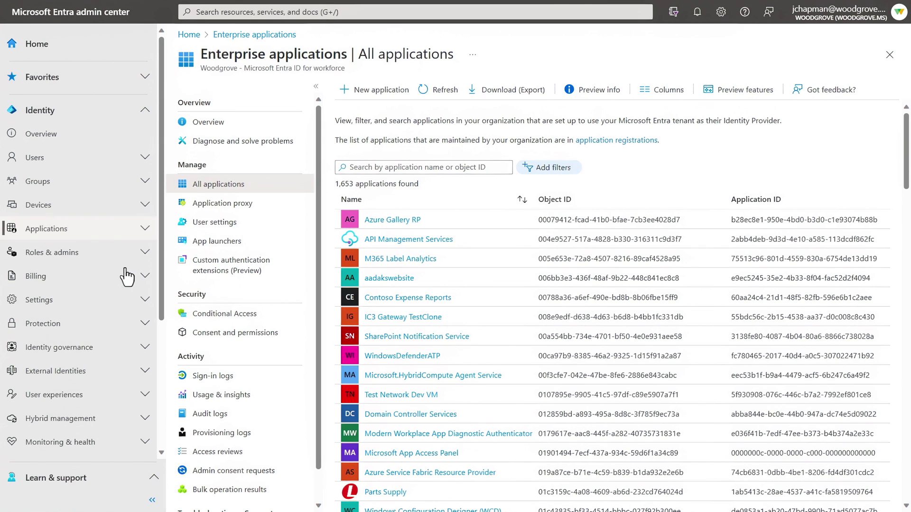
pyautogui.click(141, 324)
pyautogui.click(67, 442)
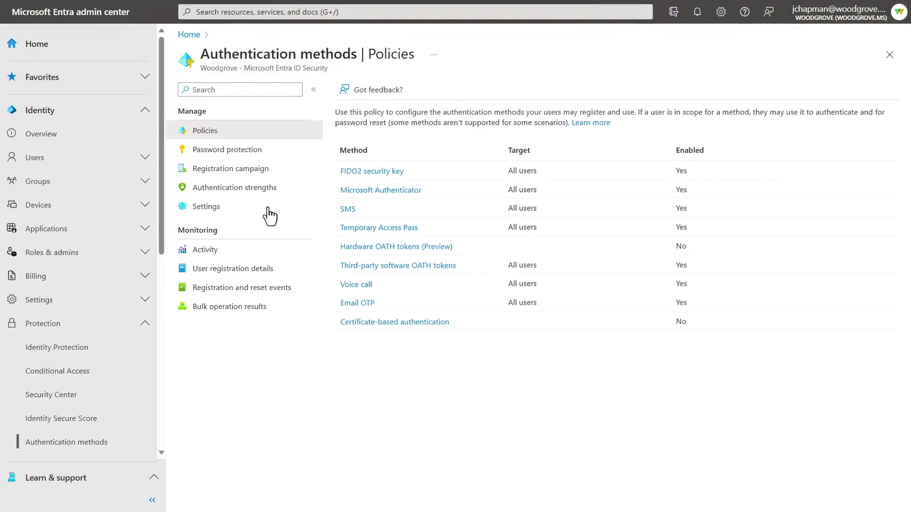
# Step: View Authentication strengths, then start a new Conditional Access policy
pyautogui.click(266, 189)
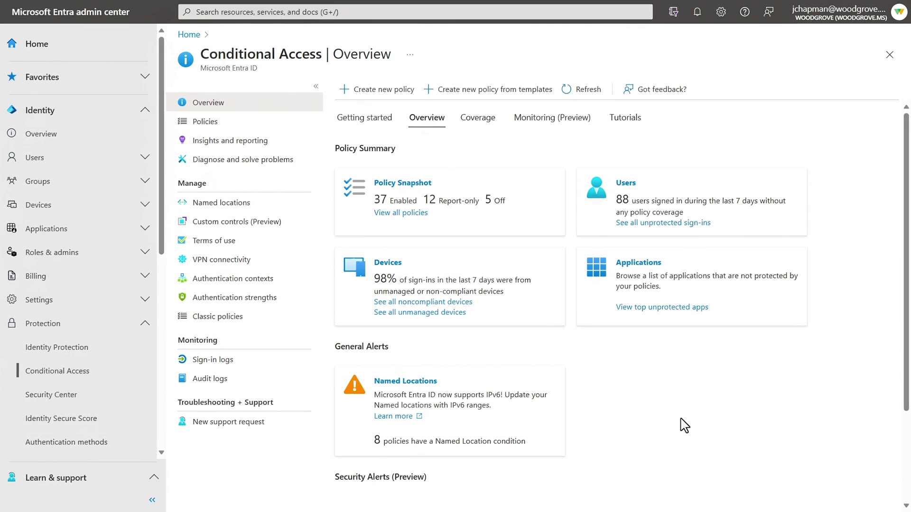
pyautogui.click(389, 90)
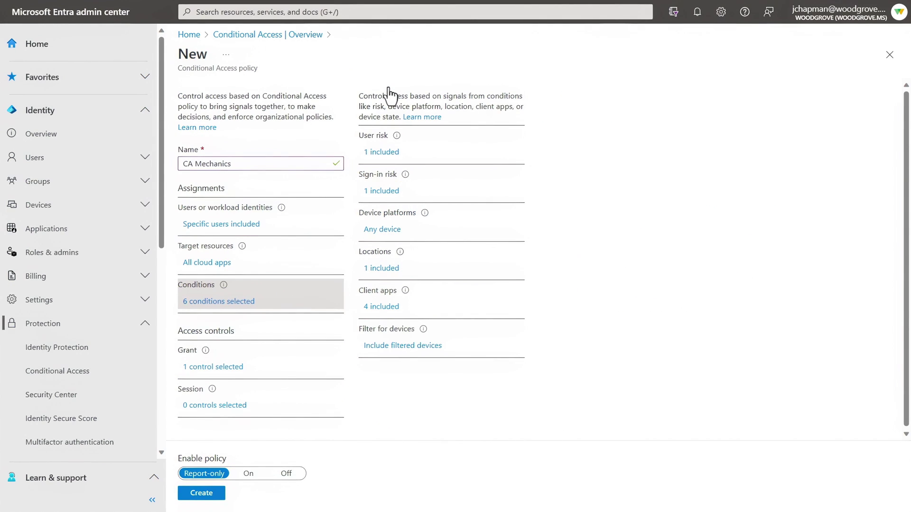
# Step: Review the CA Mechanics policy's user risk, locations, device filter, client apps and grant controls
pyautogui.click(382, 154)
pyautogui.click(386, 269)
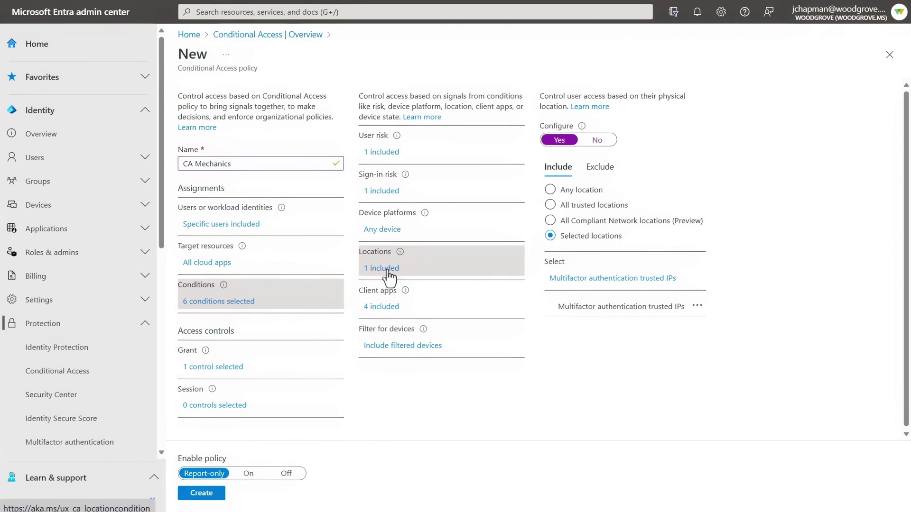
pyautogui.click(380, 347)
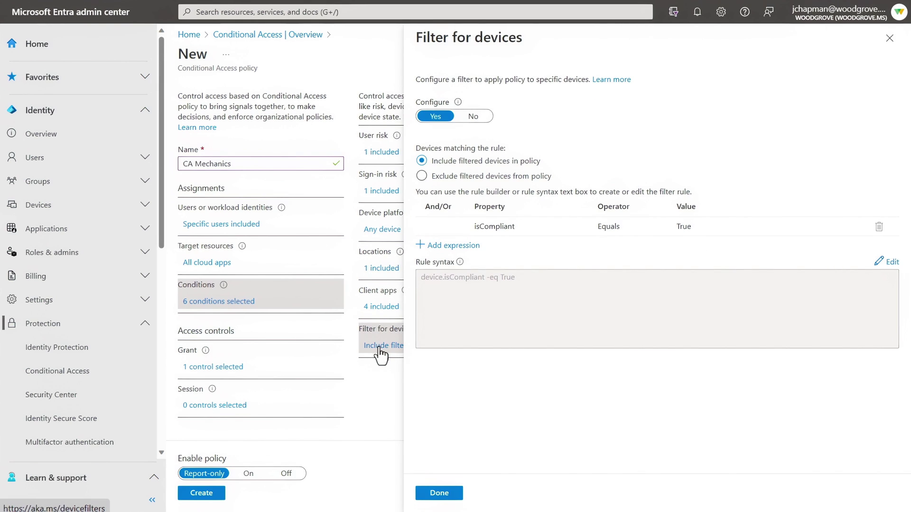
pyautogui.click(382, 308)
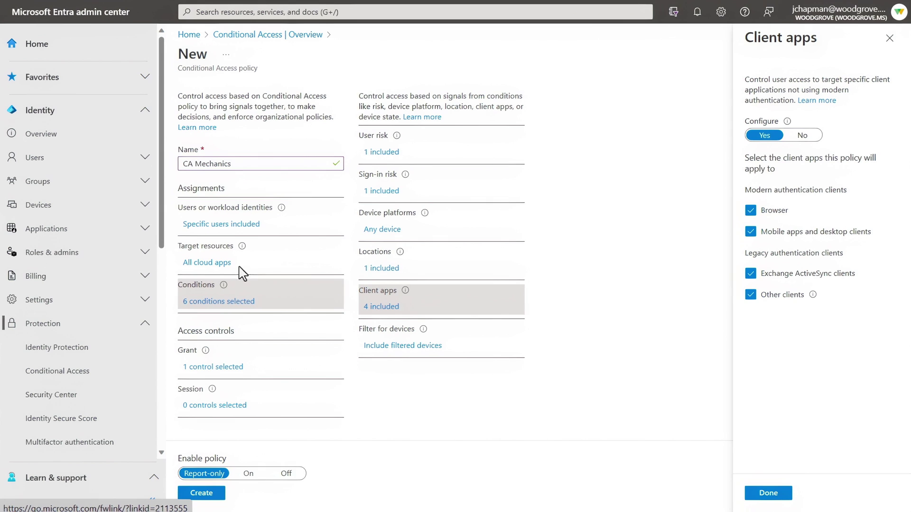
pyautogui.click(227, 372)
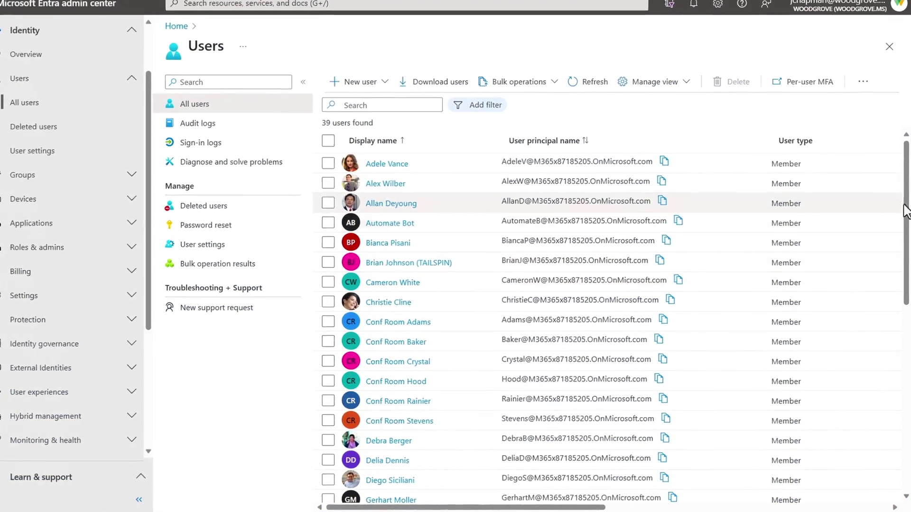
# Step: Open the Create new user form from the New user menu on All users
pyautogui.scroll(-1, 905, 232)
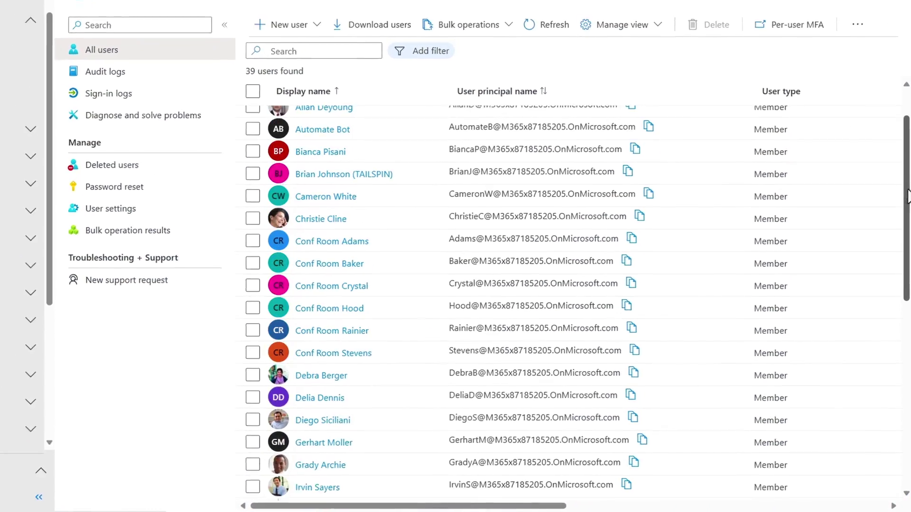
pyautogui.scroll(2, 565, 134)
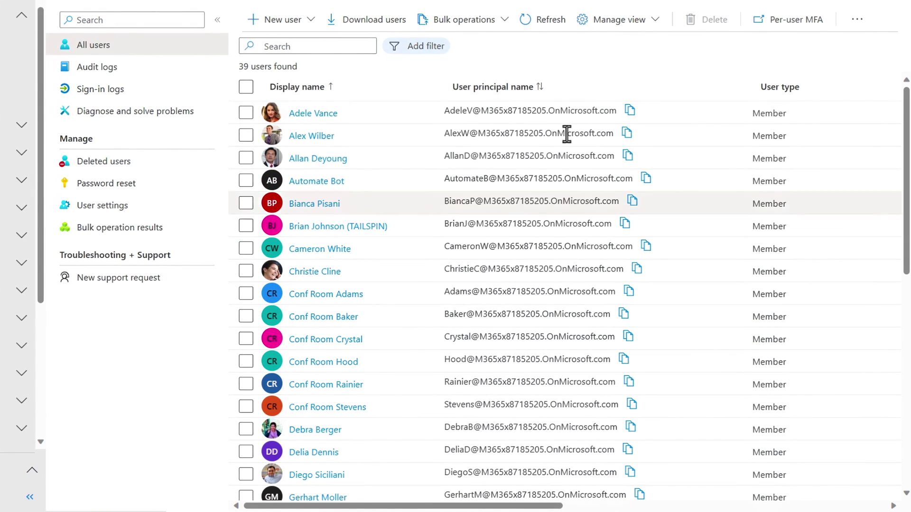
pyautogui.click(267, 24)
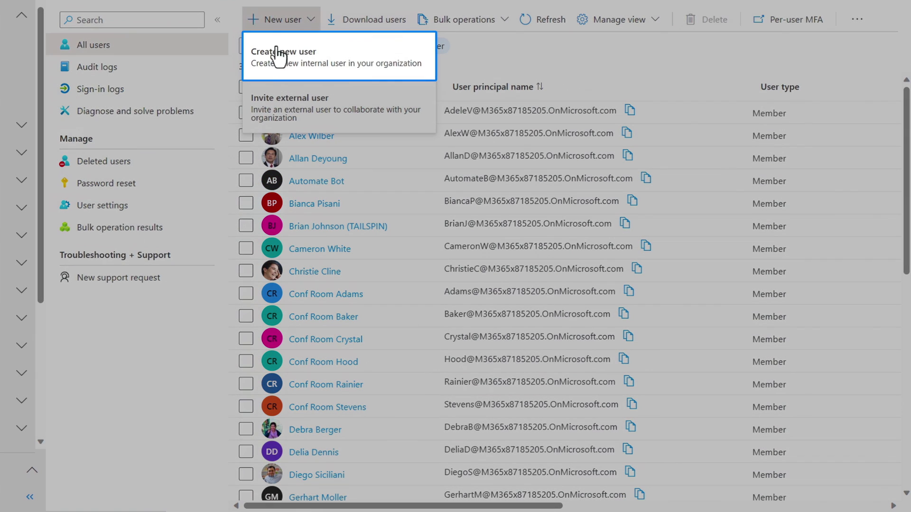
pyautogui.click(276, 65)
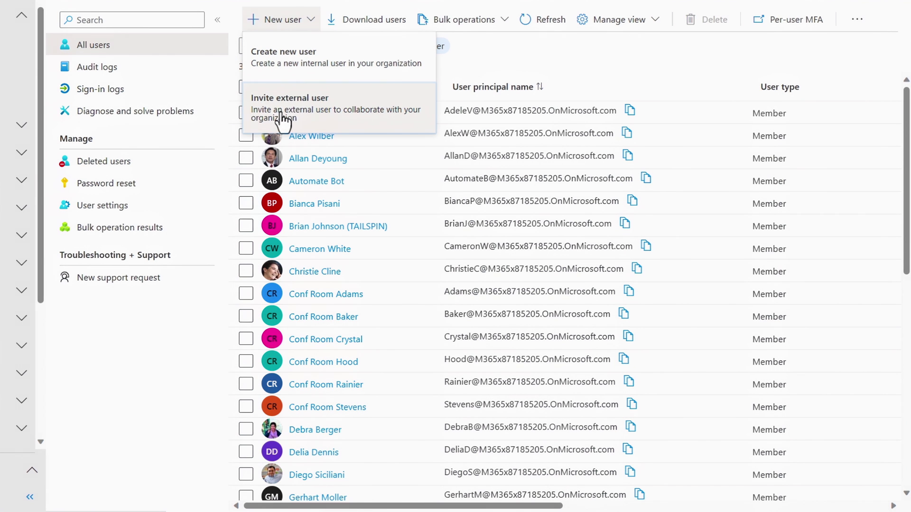
pyautogui.click(302, 67)
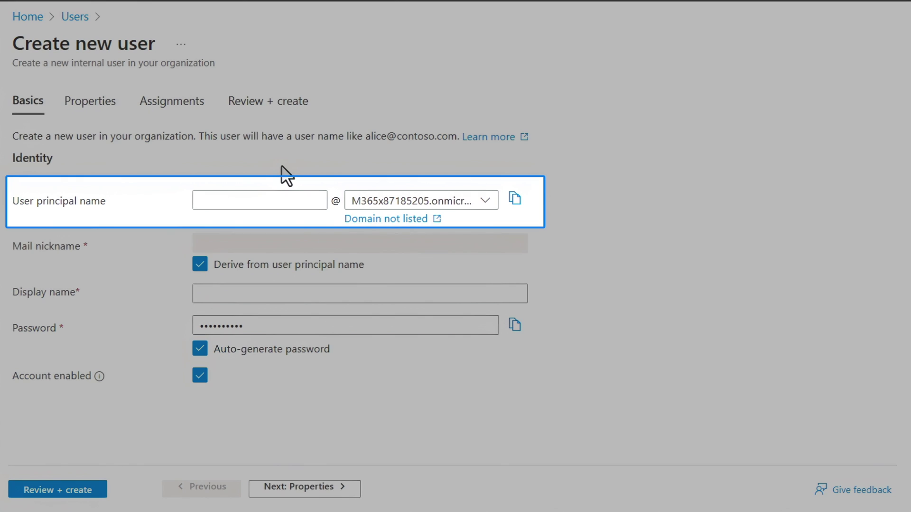
pyautogui.click(246, 203)
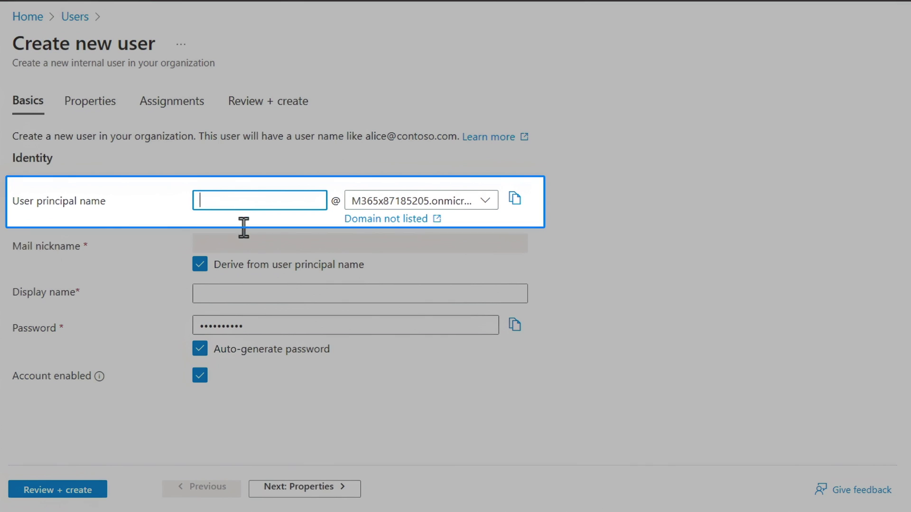
# Step: Enter the new user's principal name and display name
pyautogui.click(237, 294)
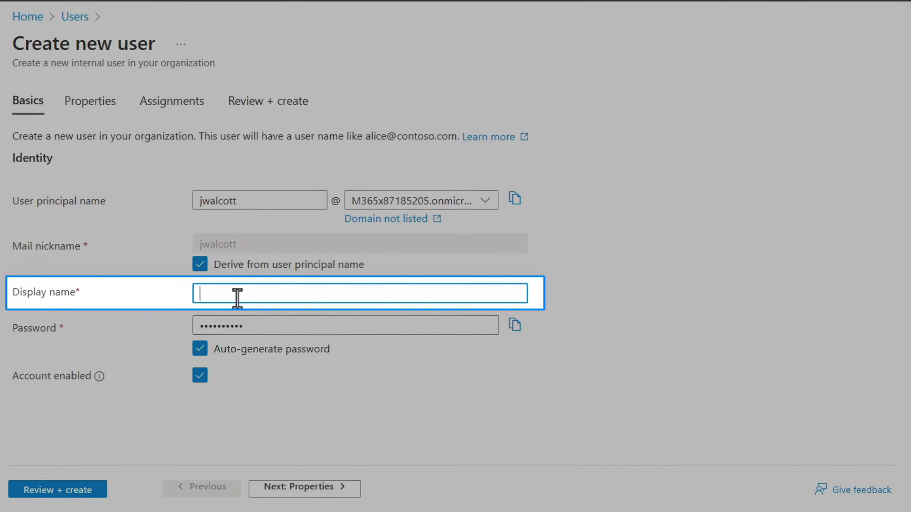
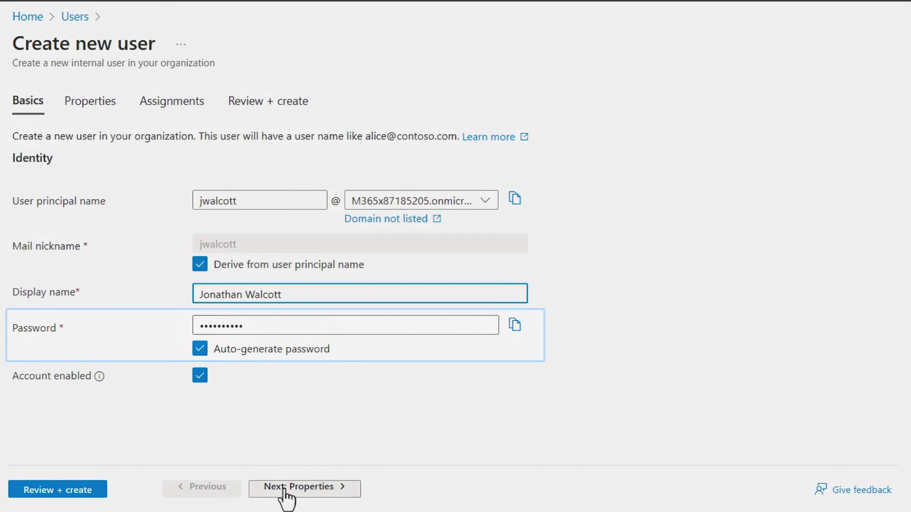
# Step: Fill in first and last name, Member user type, job title IT Manager and company Woodgrove
pyautogui.click(285, 489)
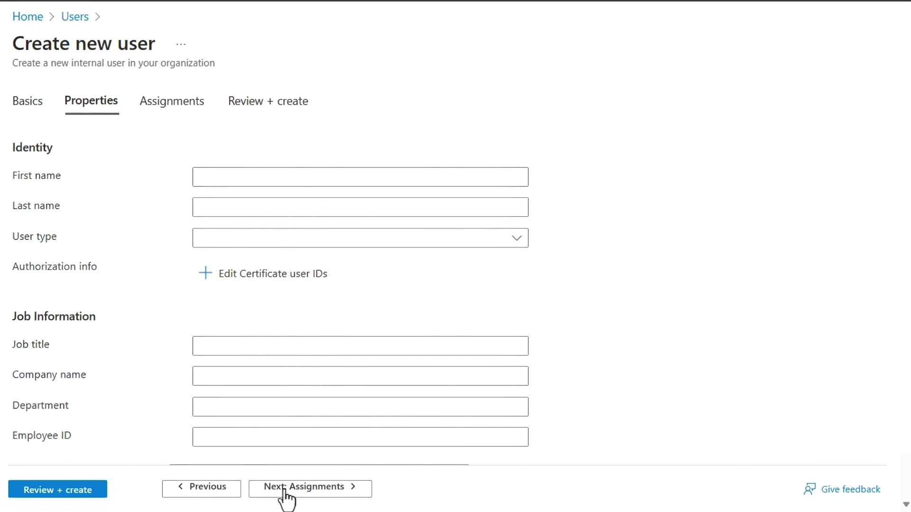
pyautogui.press('Tab')
pyautogui.press('Tab')
pyautogui.press('Down')
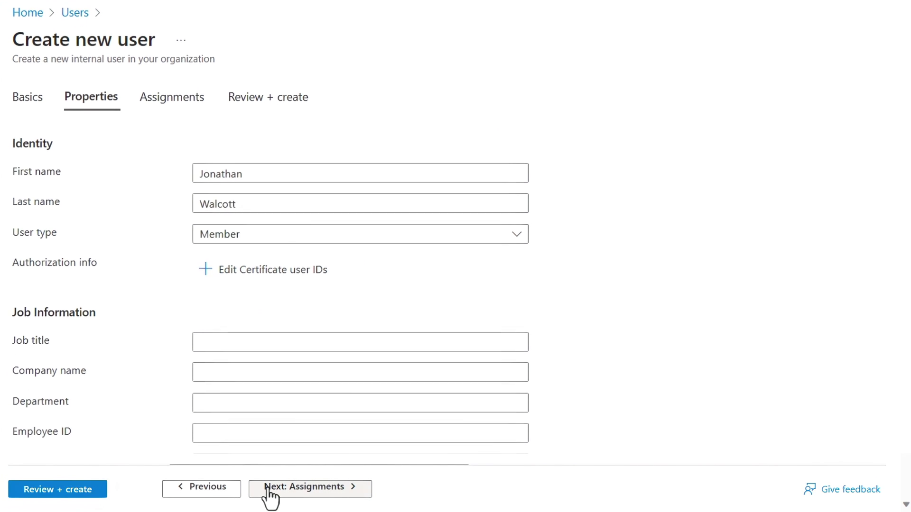
pyautogui.press('Tab')
pyautogui.press('Tab')
pyautogui.write('IT Manager')
pyautogui.press('Tab')
pyautogui.write('Woodgrove')
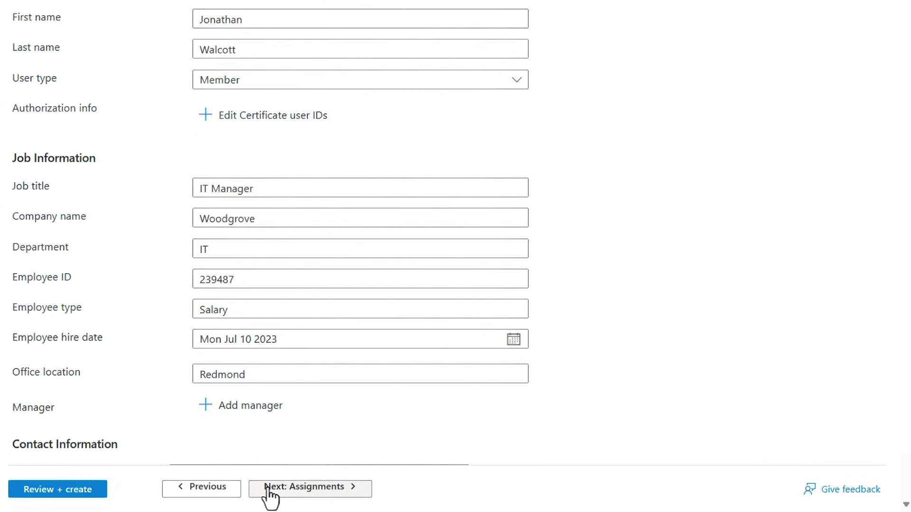
# Step: Assign the user to the All Company, Operations, Project Falcon and sg-IT groups
pyautogui.click(271, 488)
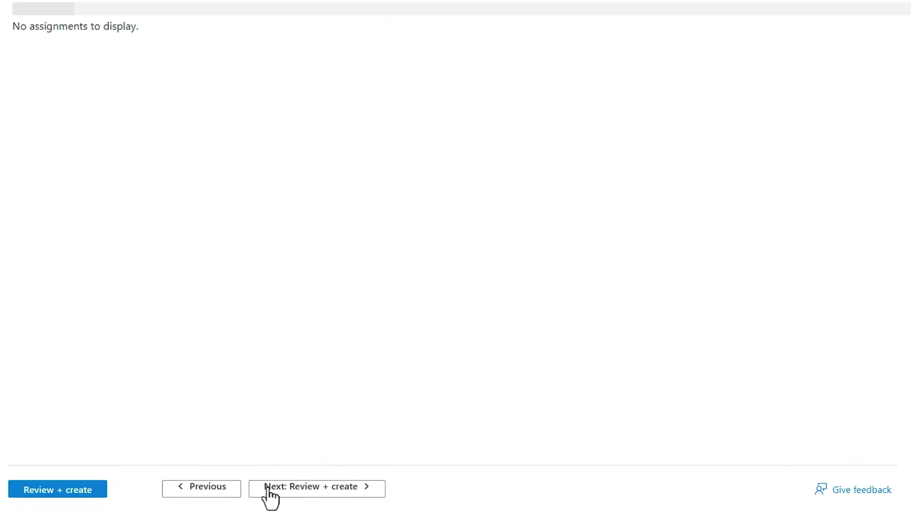
pyautogui.click(245, 65)
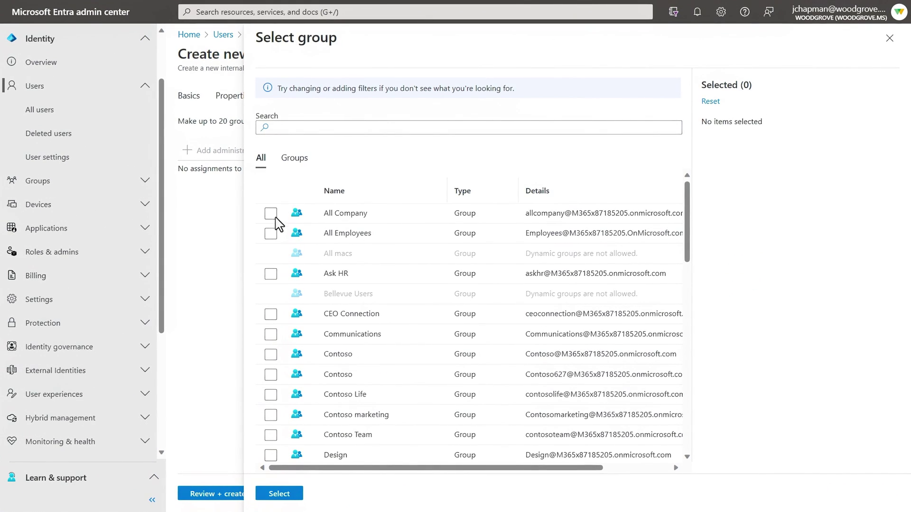
pyautogui.click(271, 214)
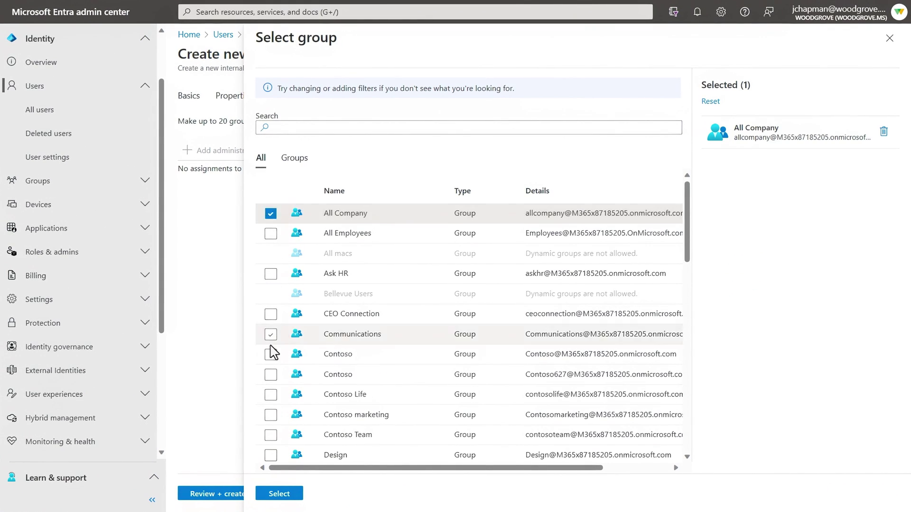
pyautogui.scroll(-5, 271, 363)
pyautogui.click(274, 378)
pyautogui.scroll(-1, 274, 389)
pyautogui.click(274, 404)
pyautogui.scroll(-4, 273, 413)
pyautogui.click(271, 251)
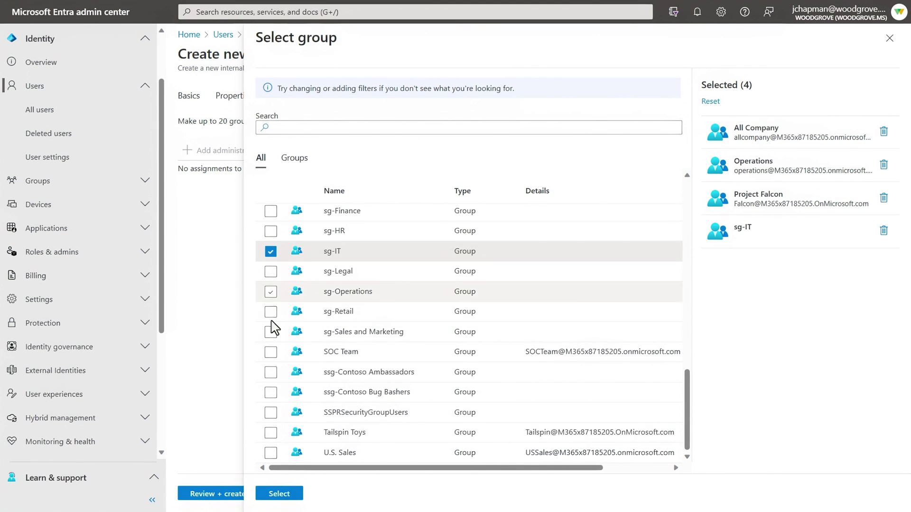
pyautogui.click(277, 493)
pyautogui.click(369, 155)
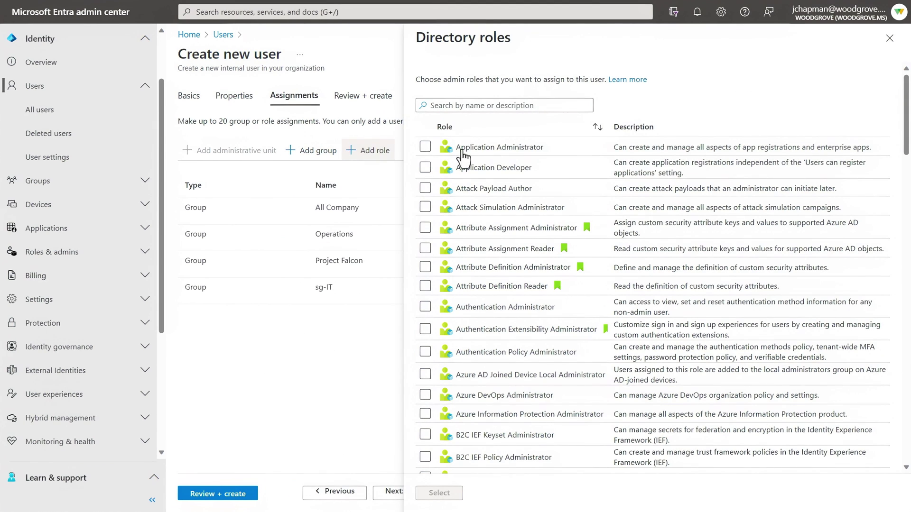
pyautogui.scroll(-3, 906, 135)
pyautogui.scroll(-3, 905, 130)
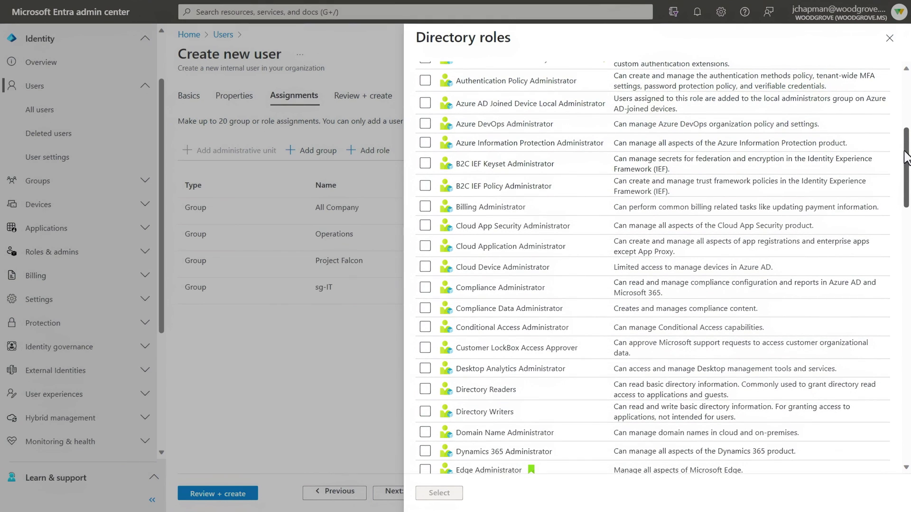
pyautogui.moveTo(906, 157); pyautogui.dragTo(907, 97)
pyautogui.click(889, 38)
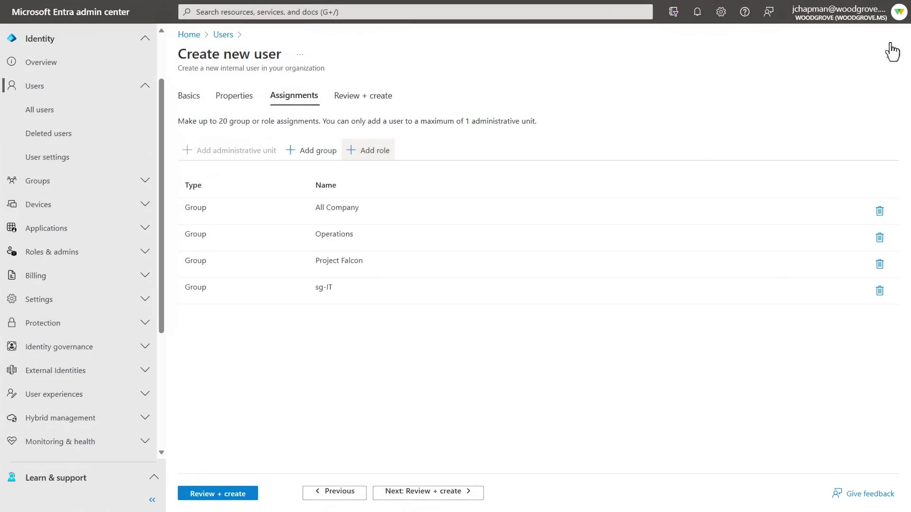
# Step: Review and create the new user, then open an existing user's profile
pyautogui.click(460, 496)
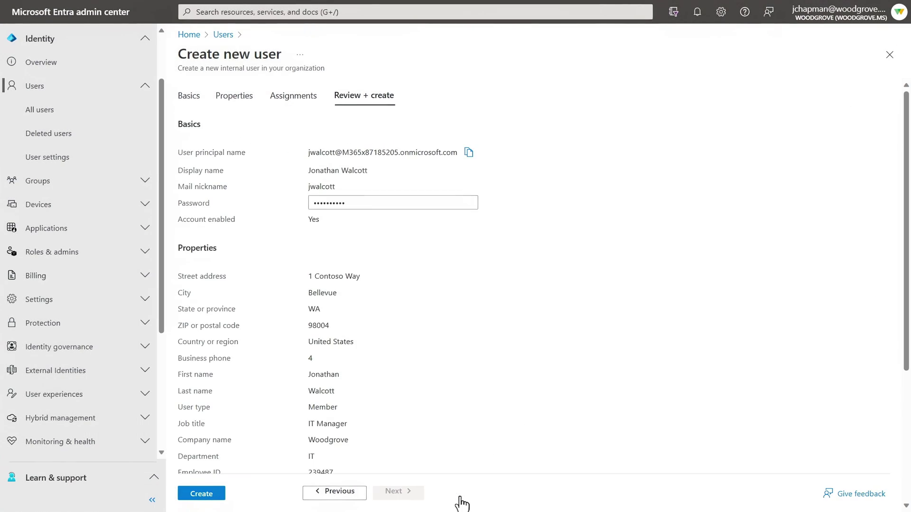
pyautogui.click(206, 495)
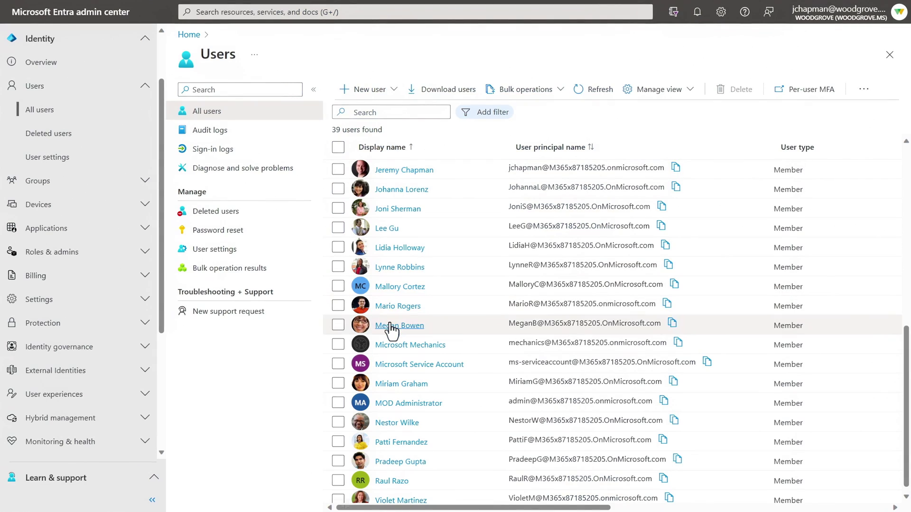
pyautogui.click(391, 329)
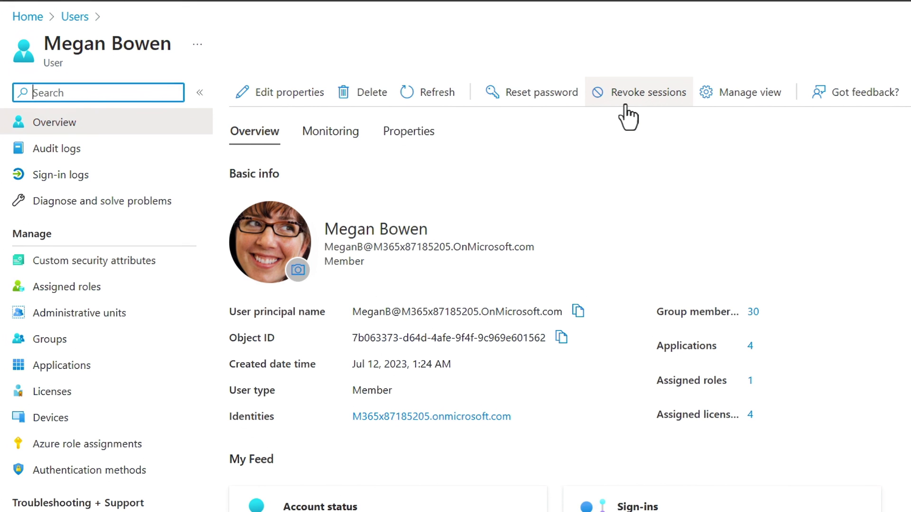
# Step: Check the user's applications and licenses, reviewing Enterprise Mobility + Security E5 license options
pyautogui.click(71, 365)
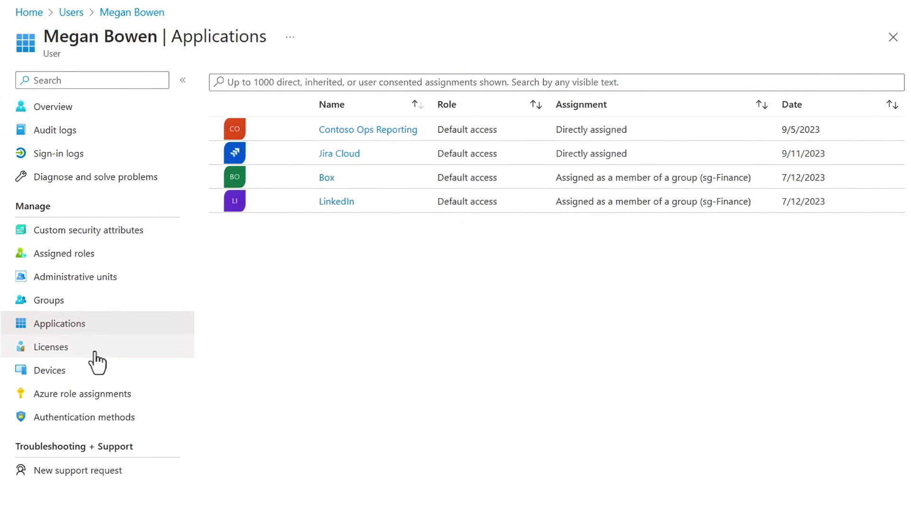
pyautogui.click(95, 354)
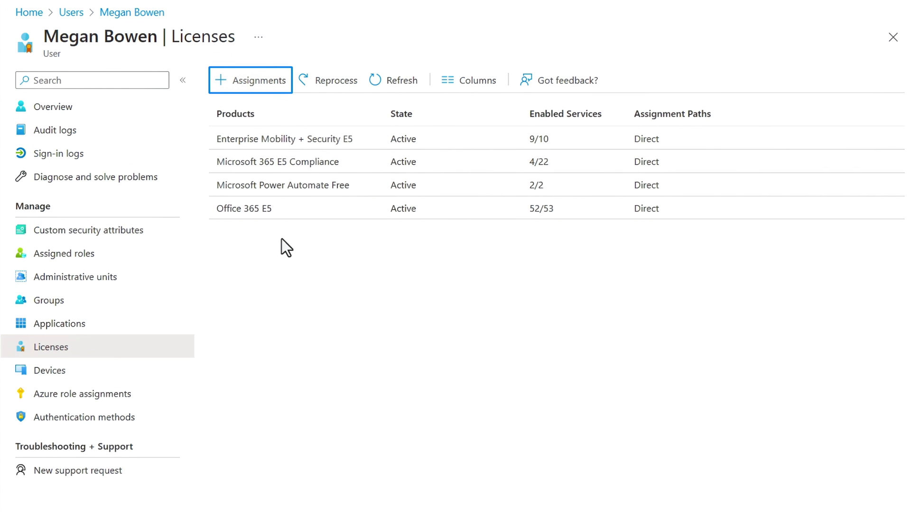
pyautogui.click(265, 90)
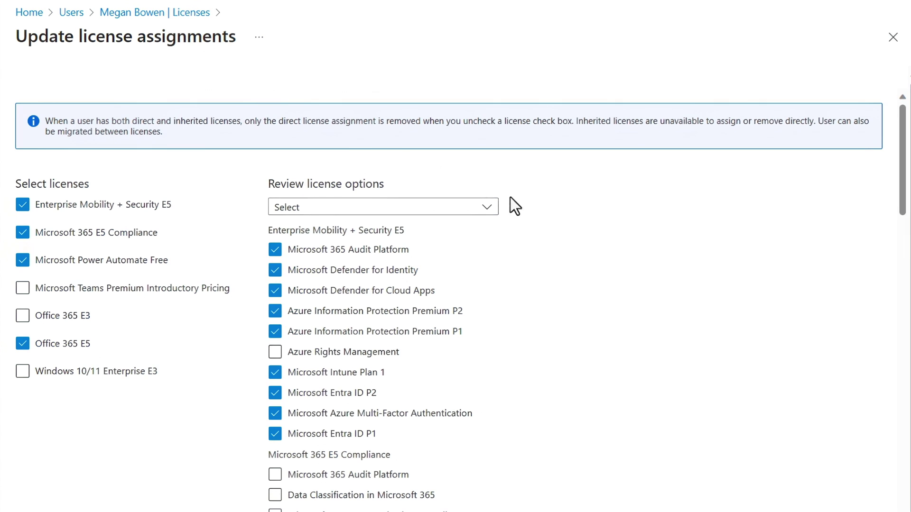
pyautogui.click(489, 210)
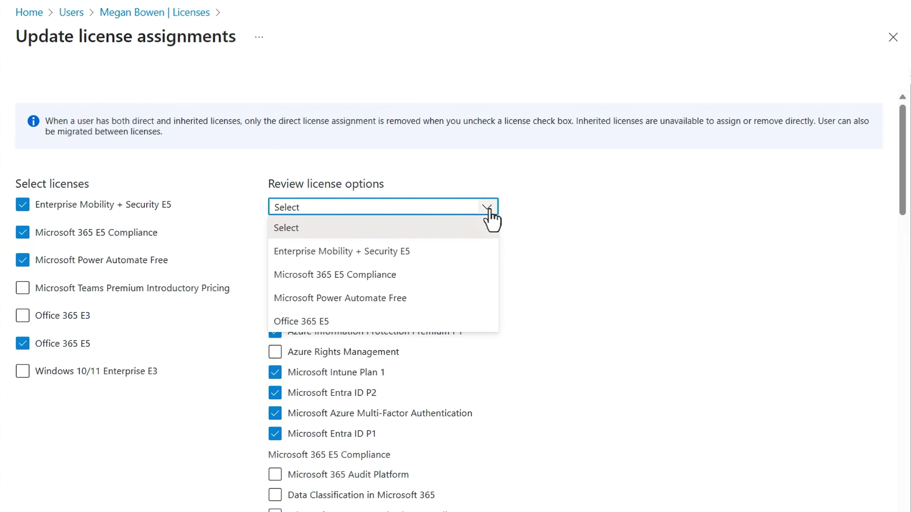
pyautogui.click(474, 255)
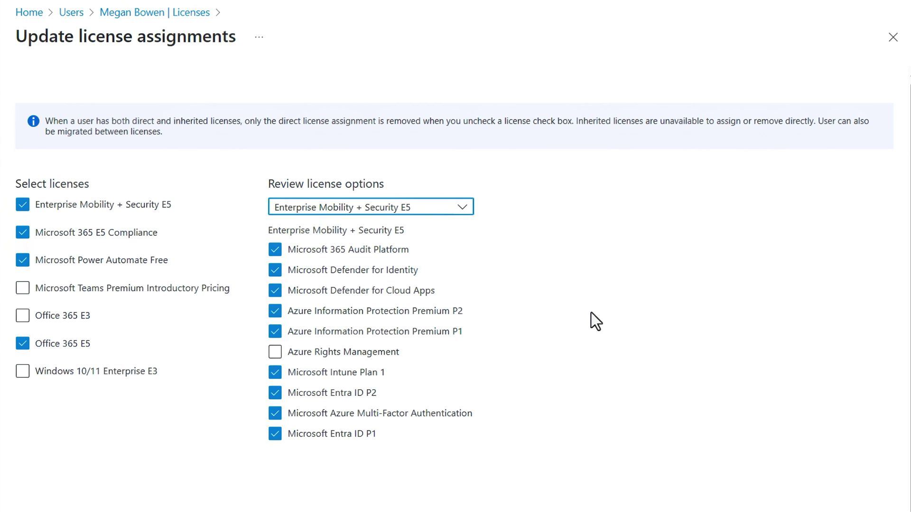
pyautogui.click(181, 15)
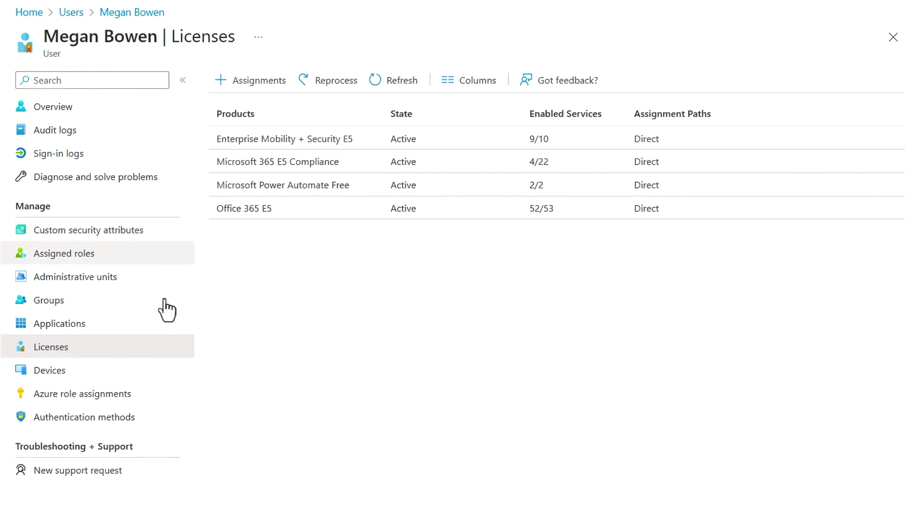
# Step: Review the user's registered devices, audit log and sign-in history
pyautogui.click(150, 378)
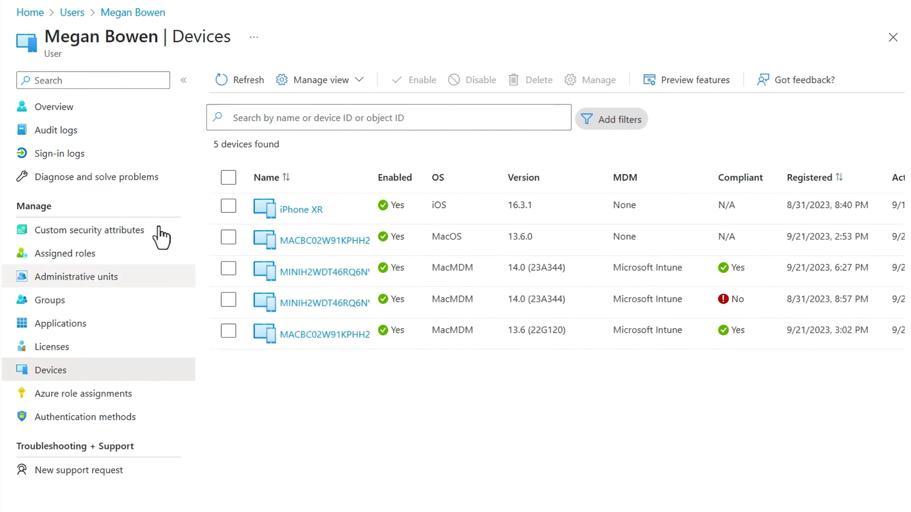
pyautogui.click(138, 133)
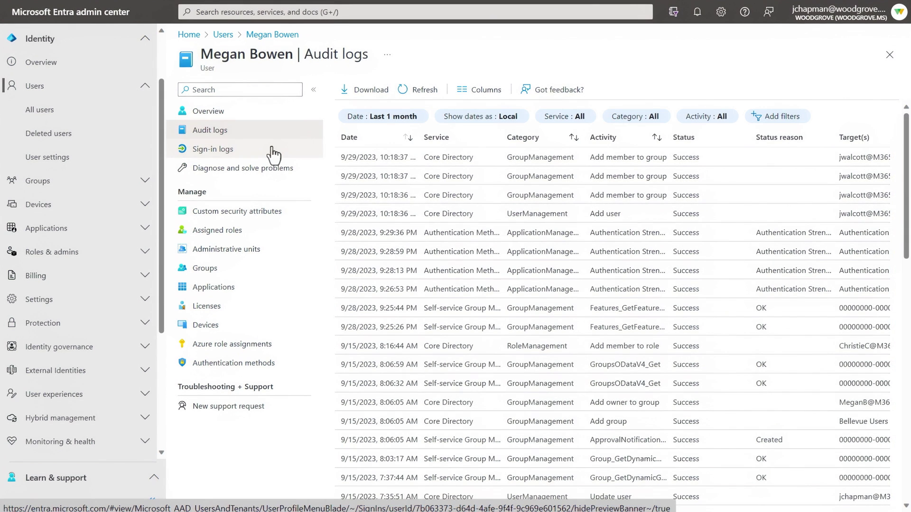
pyautogui.click(272, 149)
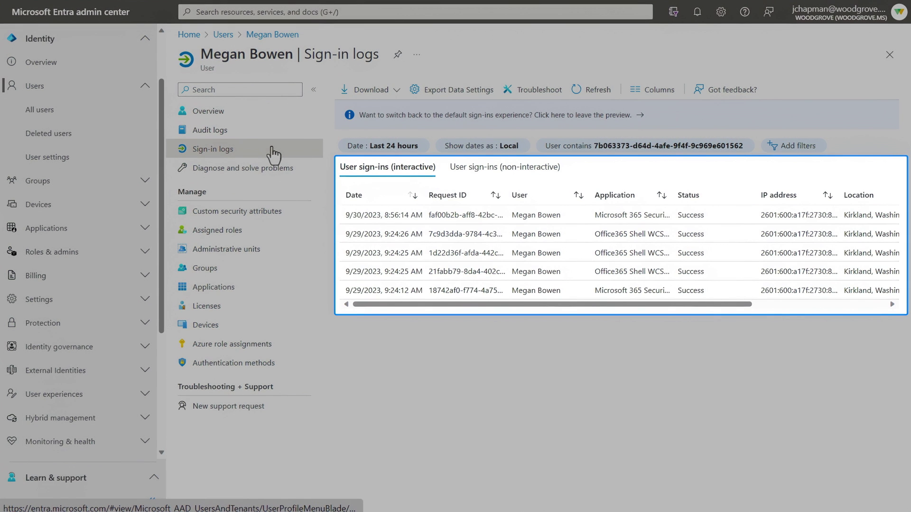
pyautogui.hscroll(1, 596, 306)
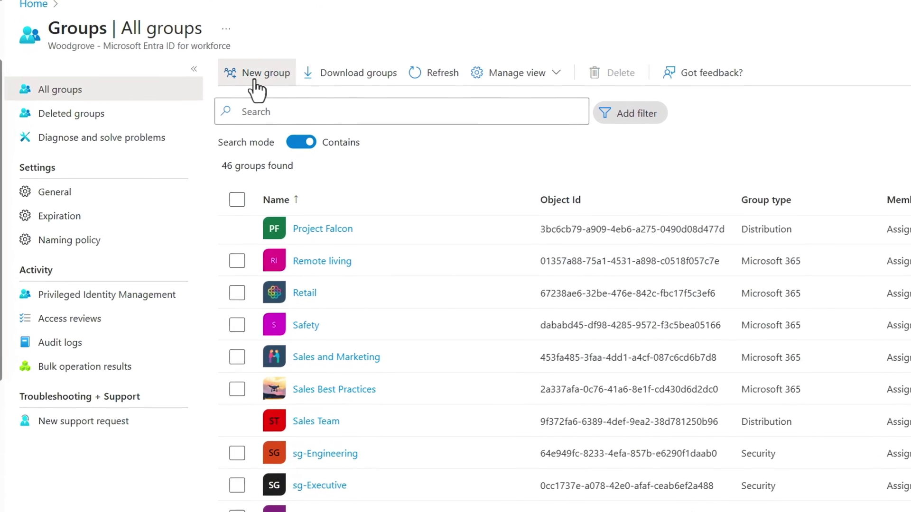
# Step: Begin a new group with Security type, checking the member picker and the group type choices
pyautogui.click(252, 92)
pyautogui.click(368, 139)
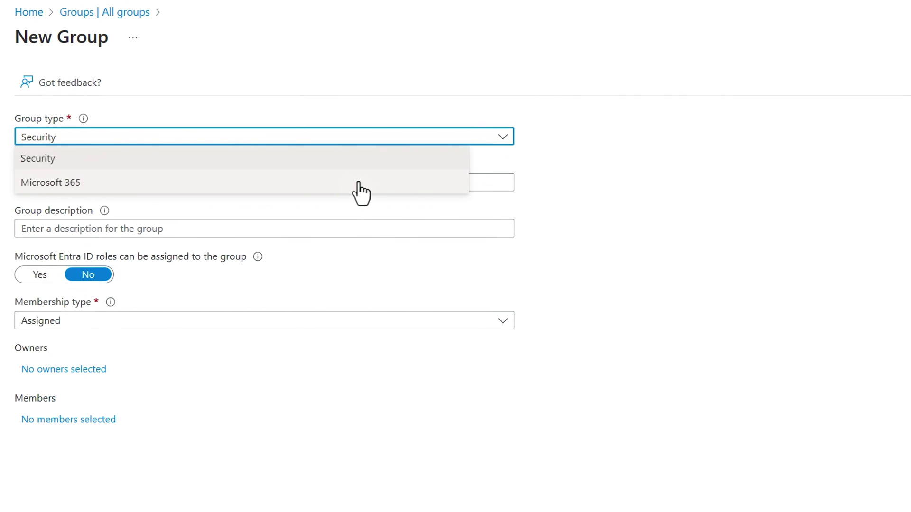
pyautogui.click(366, 160)
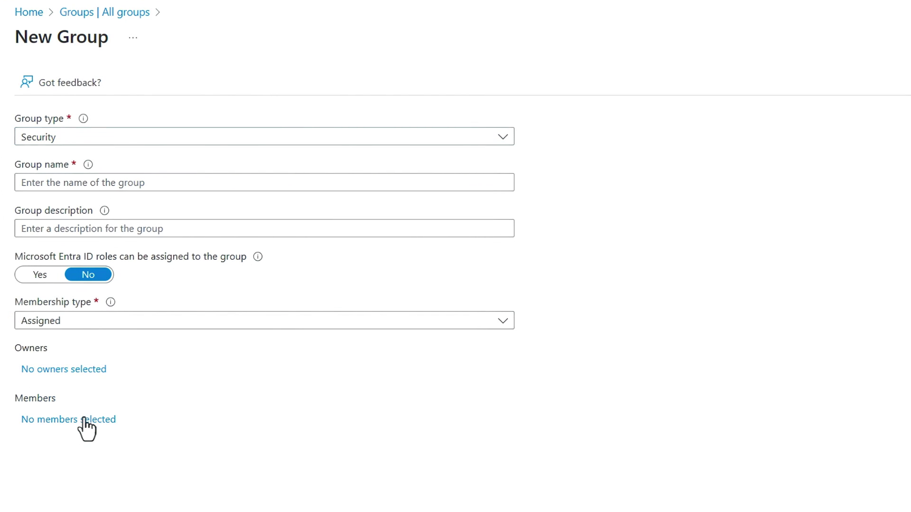
pyautogui.click(84, 420)
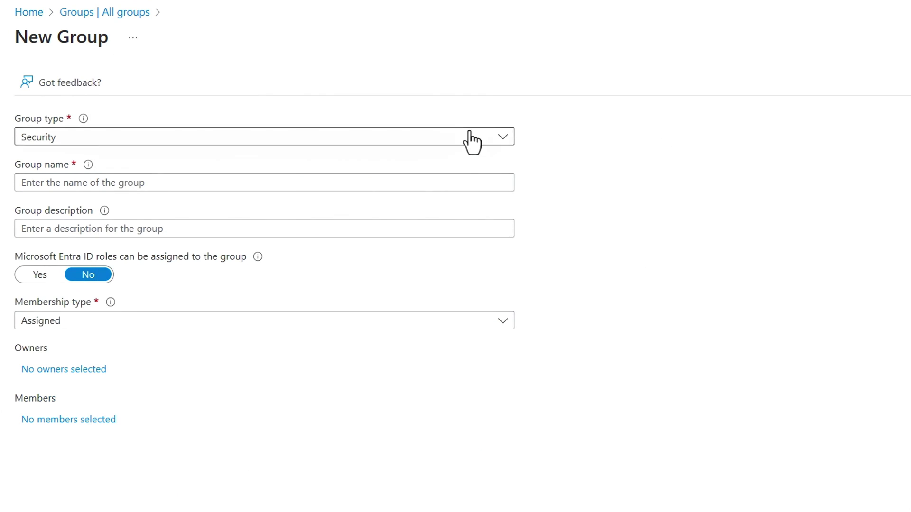
pyautogui.click(471, 141)
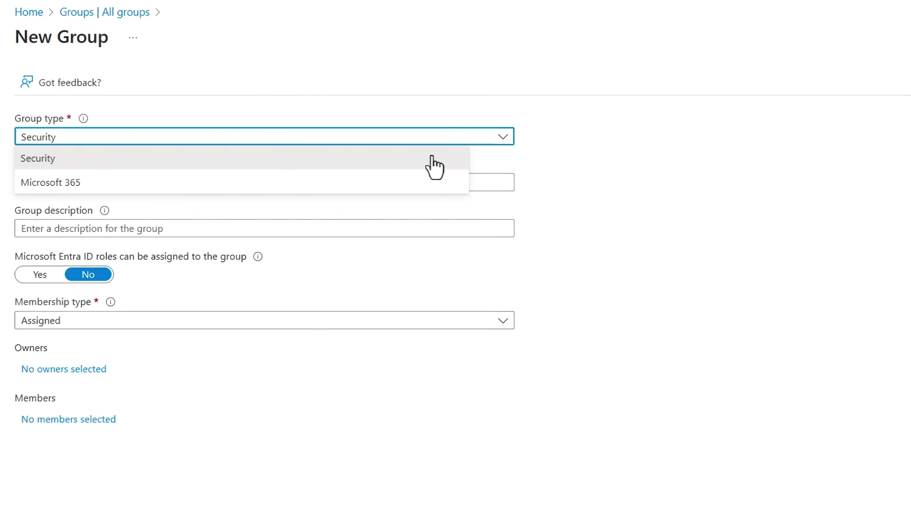
# Step: Switch the new group to Microsoft 365 type with Dynamic User membership, adding no members
pyautogui.click(429, 187)
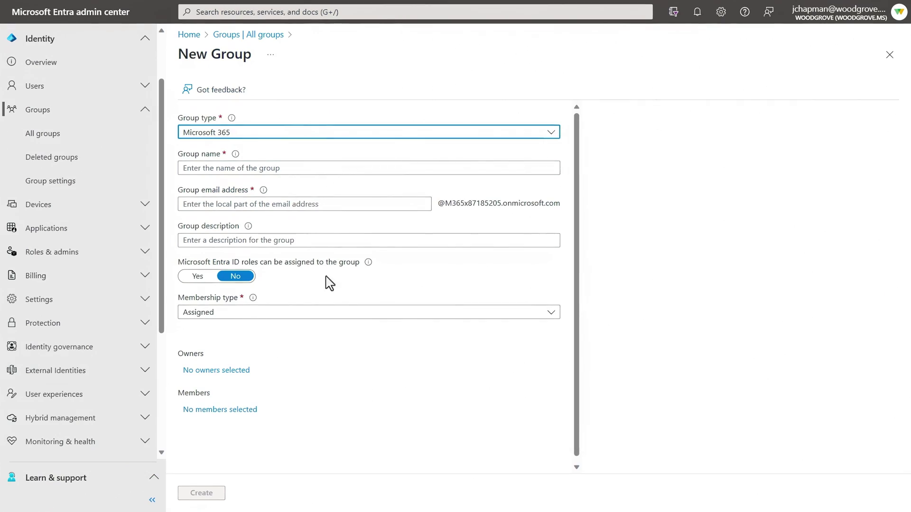
pyautogui.click(241, 410)
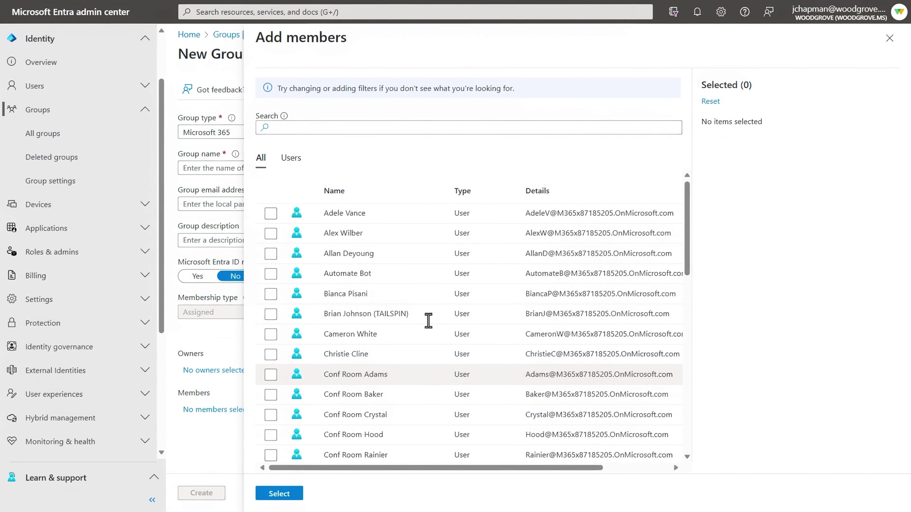
pyautogui.click(889, 38)
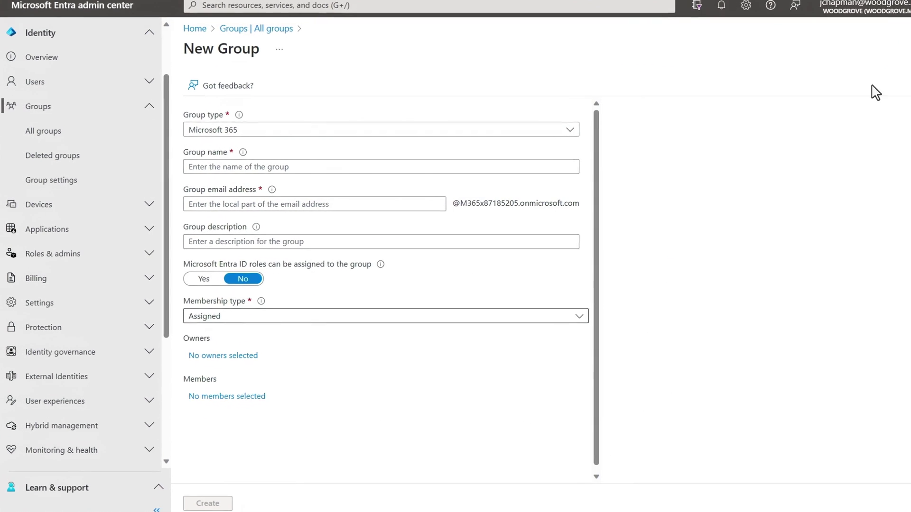
pyautogui.click(502, 314)
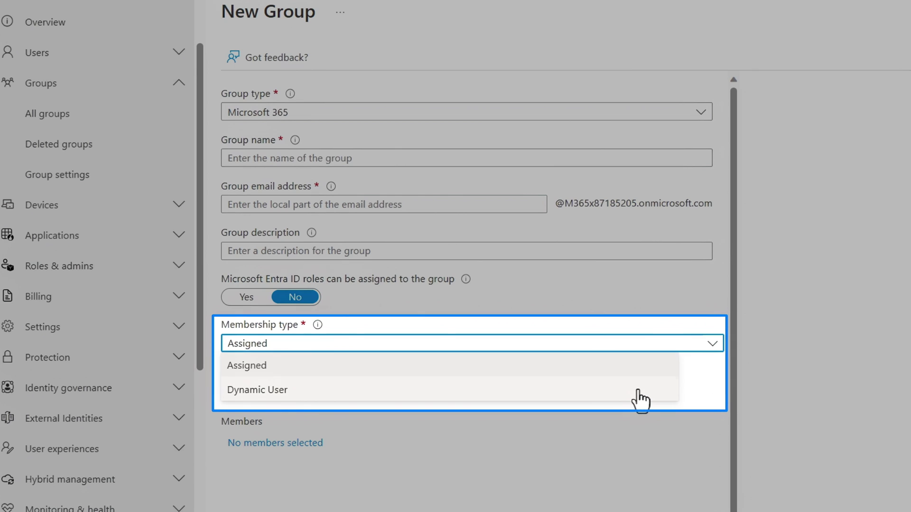
pyautogui.click(641, 390)
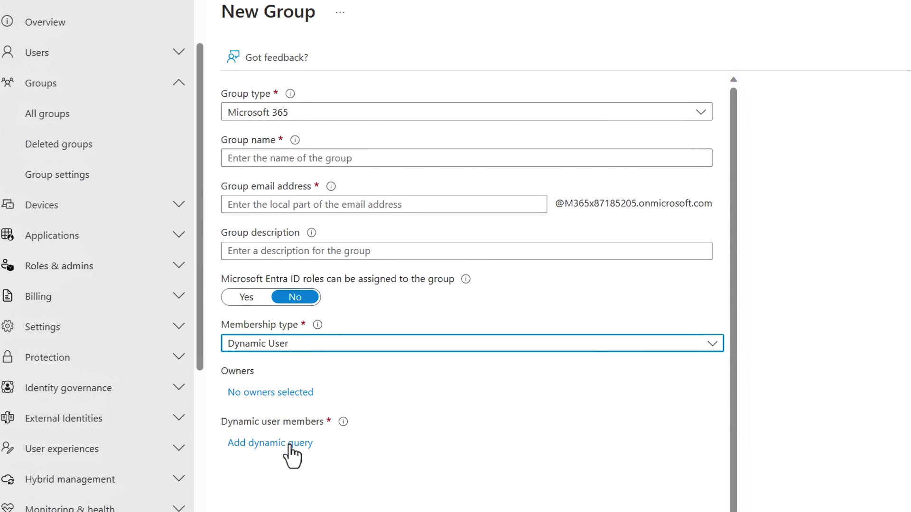
# Step: Define and save the dynamic membership rule: city Equals Bellevue
pyautogui.click(287, 445)
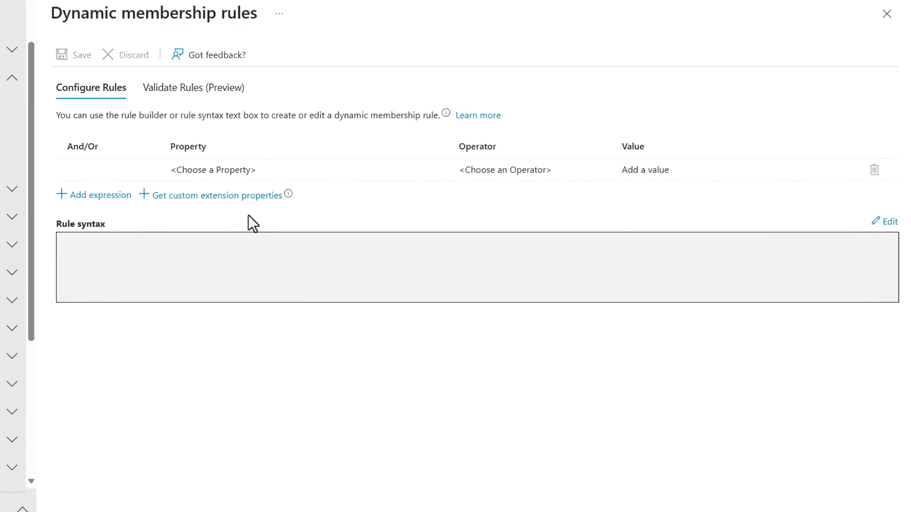
pyautogui.click(241, 173)
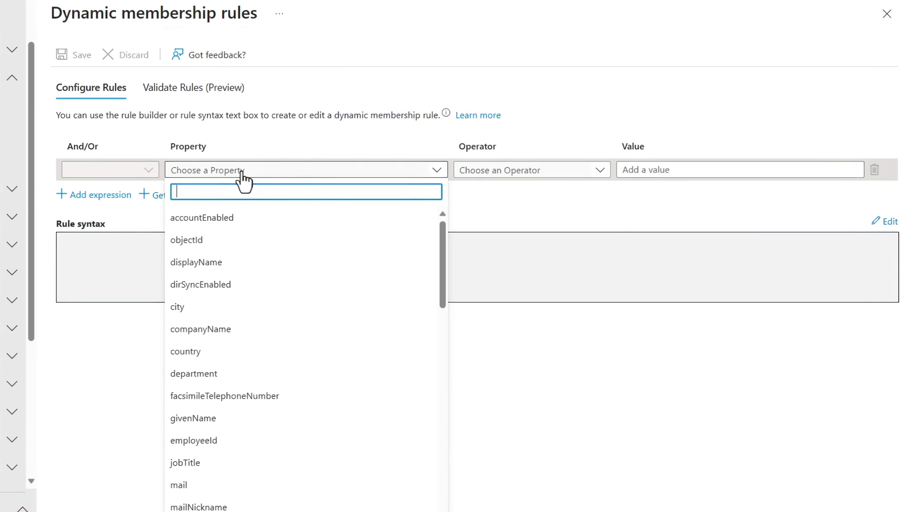
pyautogui.click(231, 307)
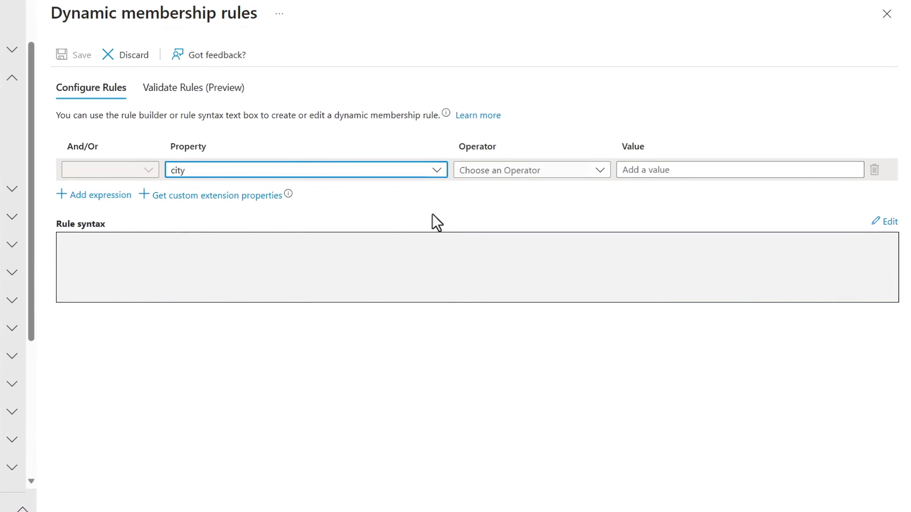
pyautogui.click(519, 172)
pyautogui.click(506, 332)
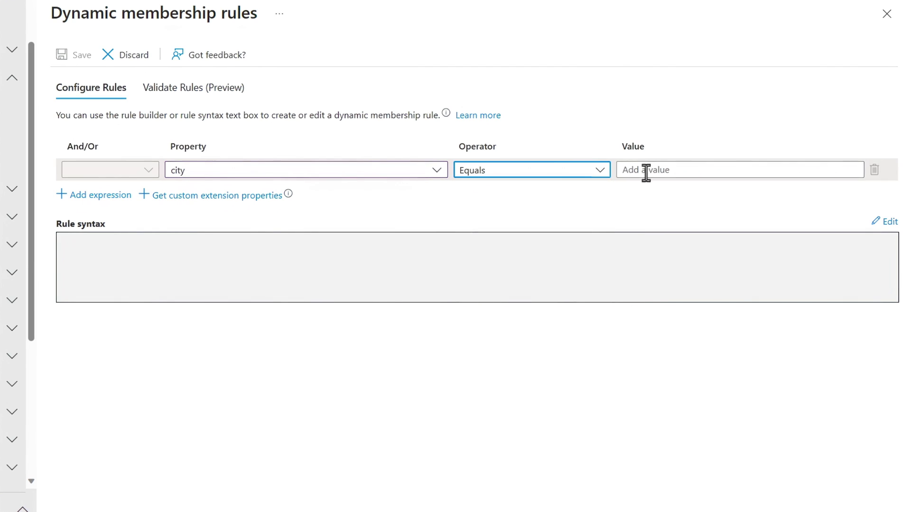
pyautogui.click(645, 169)
pyautogui.write('Bellevue')
pyautogui.click(638, 229)
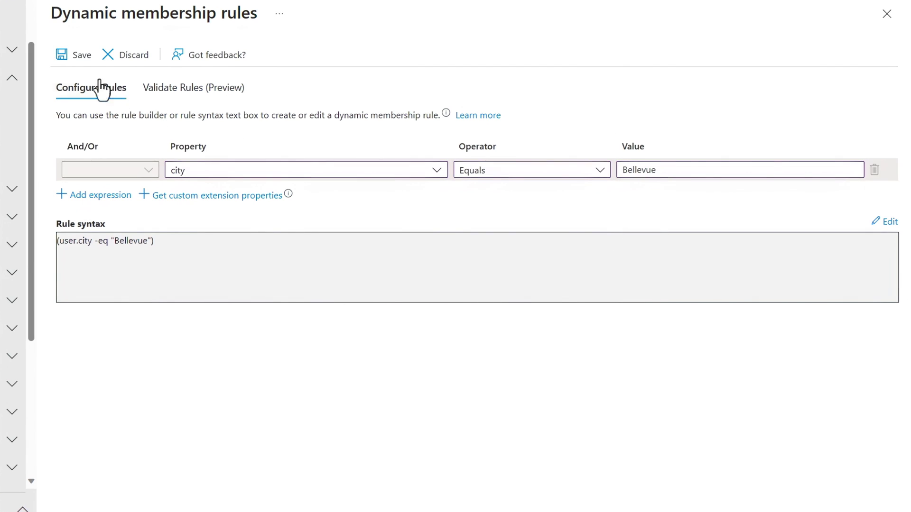
pyautogui.click(71, 55)
# Step: Name the group 'Bellevue Users', create it, and search the groups list for 'bellevue'
pyautogui.click(63, 148)
pyautogui.write('Bellevue Users')
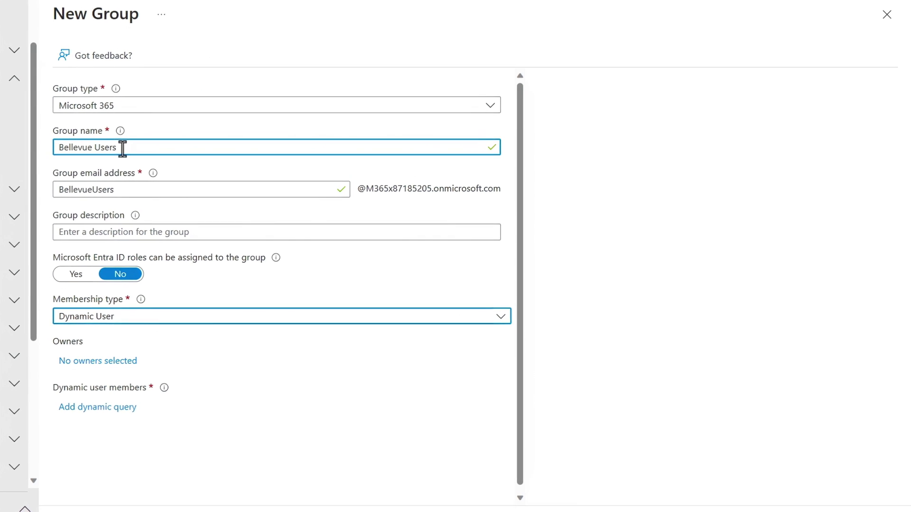
pyautogui.click(201, 494)
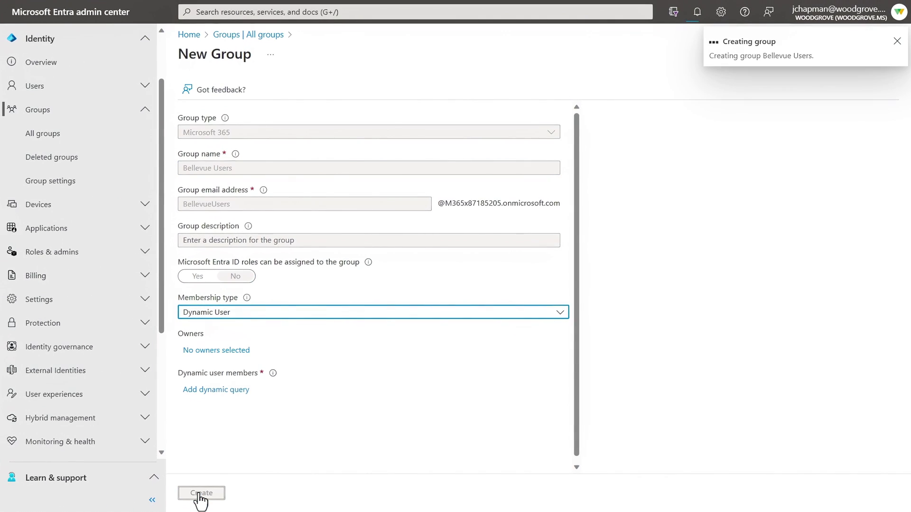
pyautogui.click(433, 120)
pyautogui.write('bellevue')
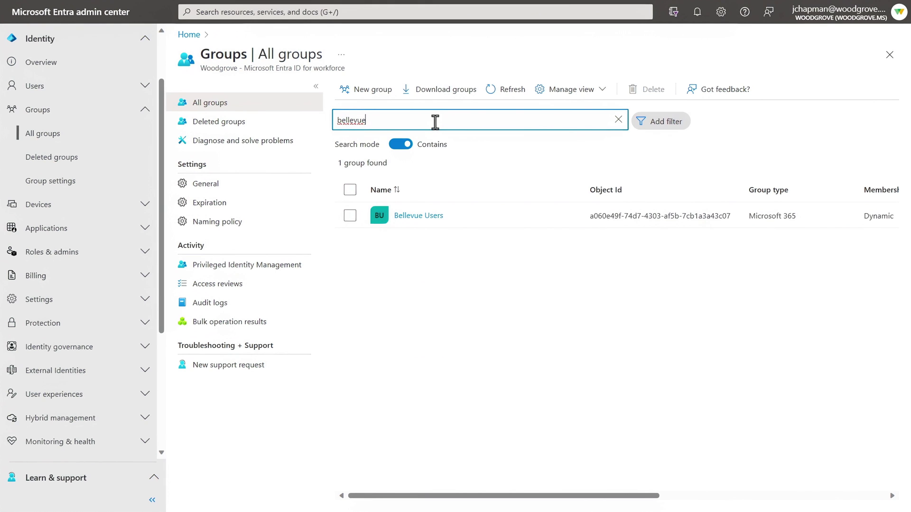
# Step: Open the Bellevue Users group and view its three members
pyautogui.click(420, 216)
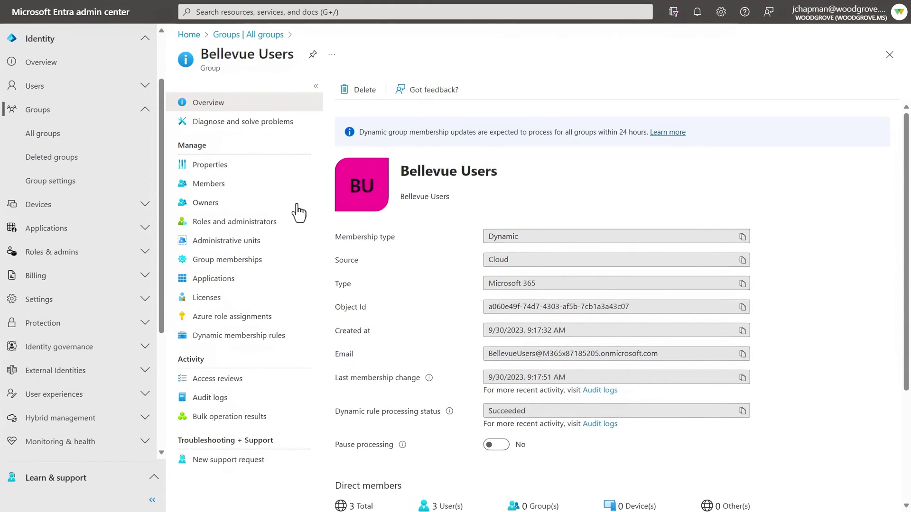
pyautogui.click(200, 183)
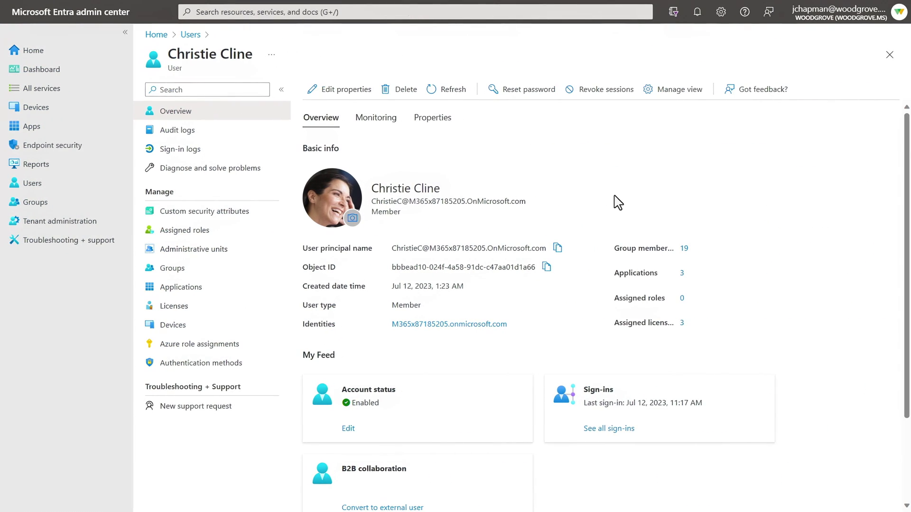
# Step: Assign the Application Administrator directory role to the user
pyautogui.click(211, 233)
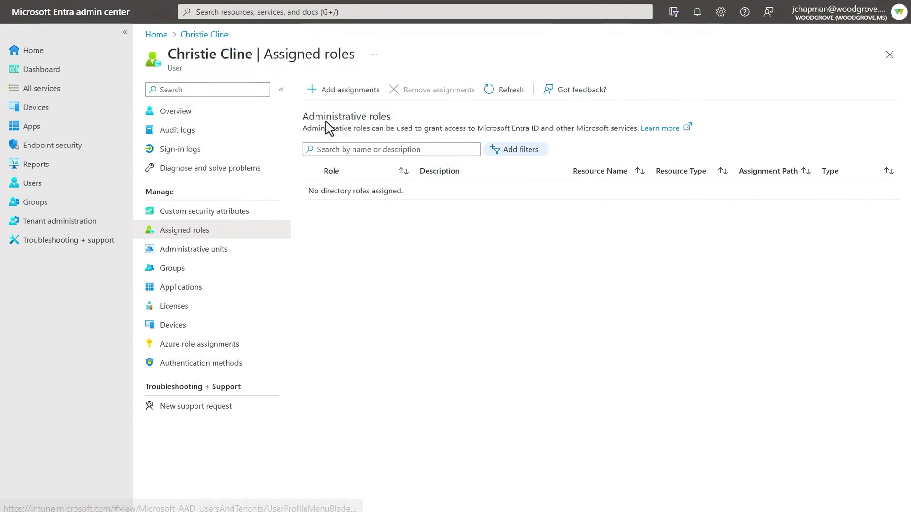
pyautogui.click(370, 94)
pyautogui.click(554, 148)
pyautogui.click(438, 493)
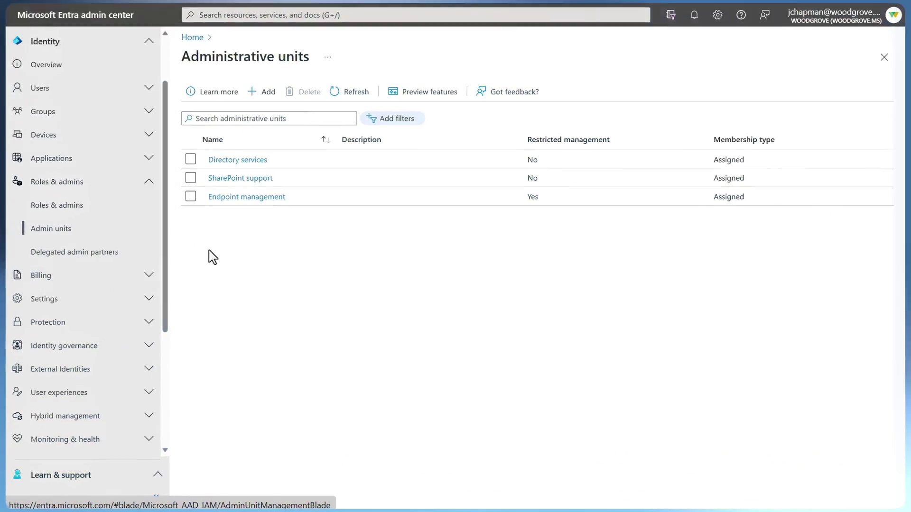
# Step: Start a new administrative unit named Helpdesk with restricted management set to Yes
pyautogui.click(261, 92)
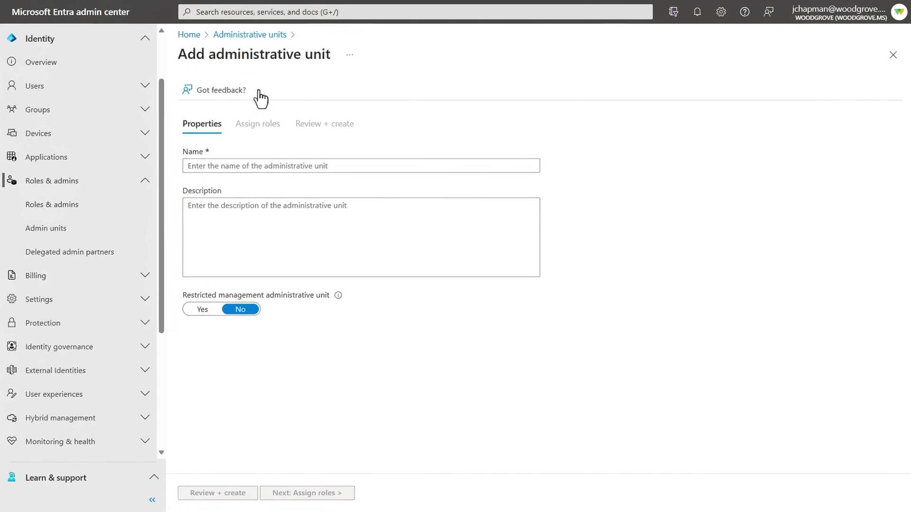
pyautogui.click(256, 215)
pyautogui.write('Helpdesk')
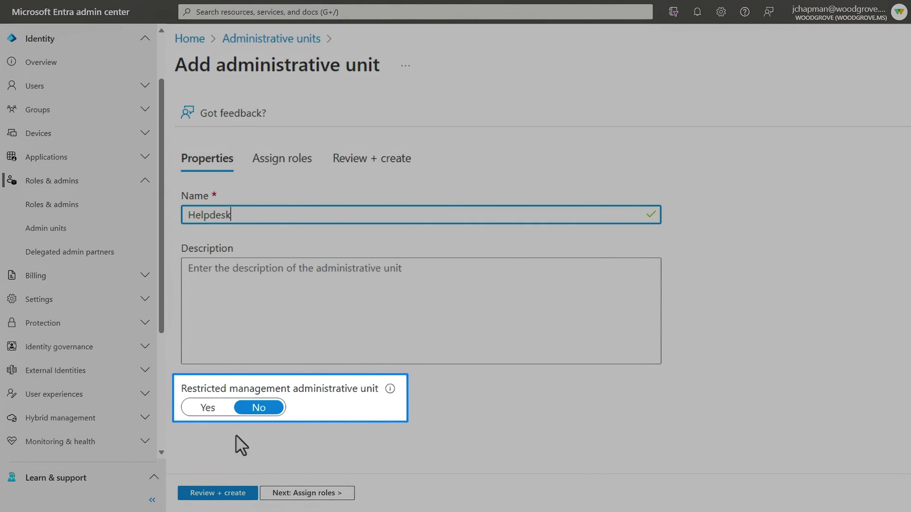
pyautogui.click(208, 409)
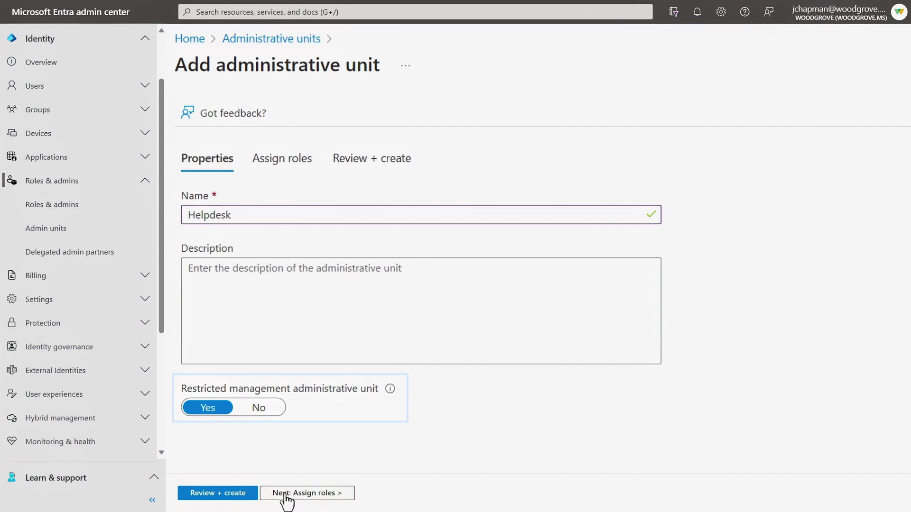
pyautogui.click(285, 494)
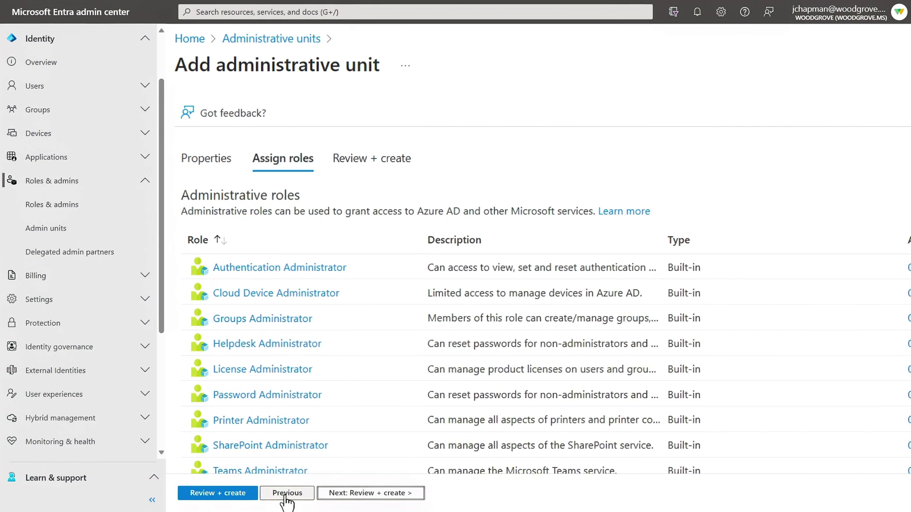
# Step: Assign three users as Teams Administrators for the unit and create it
pyautogui.click(259, 402)
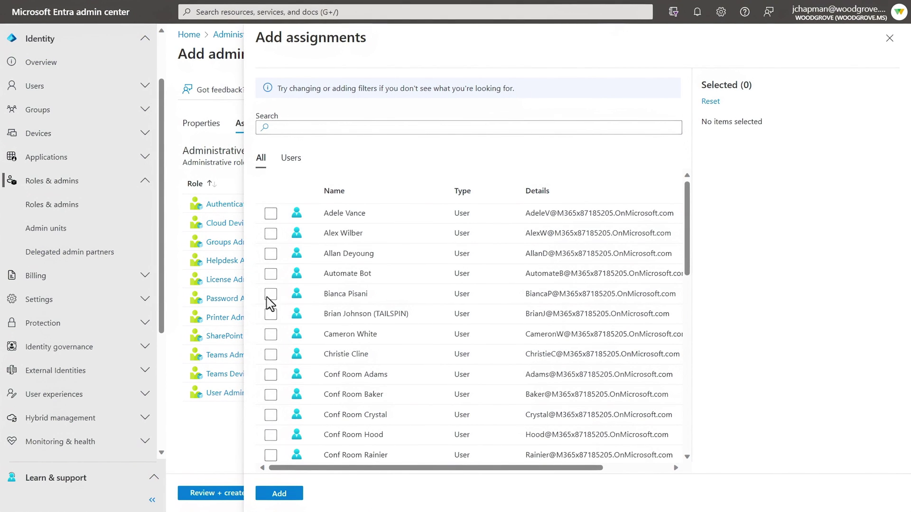
pyautogui.click(270, 214)
pyautogui.click(271, 233)
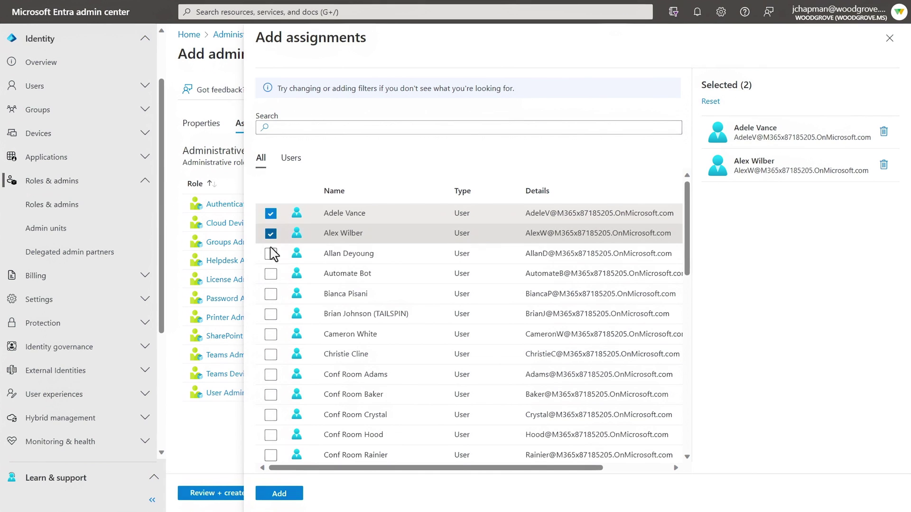
pyautogui.click(271, 253)
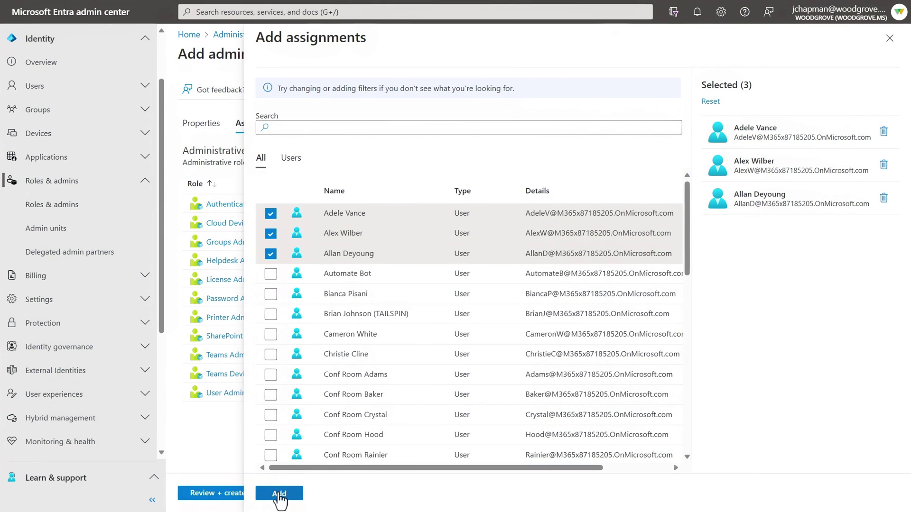
pyautogui.click(284, 494)
pyautogui.click(197, 493)
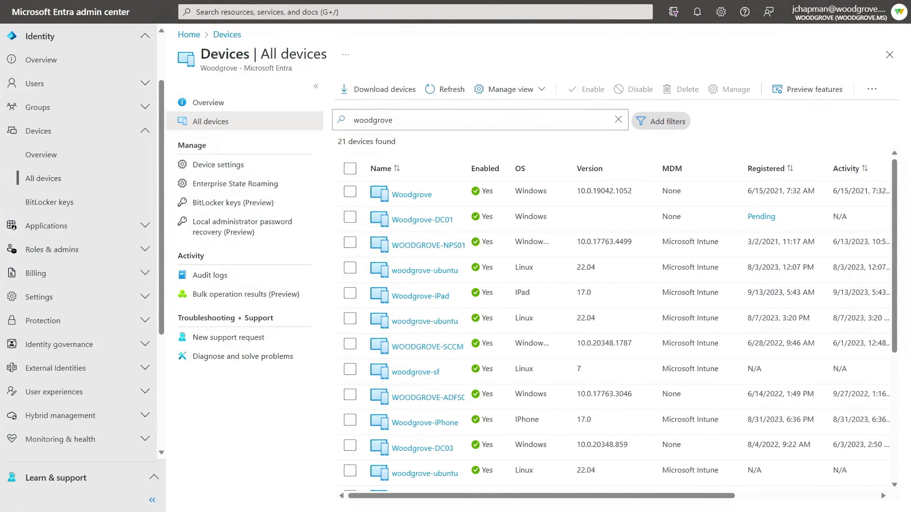
# Step: Open the Device settings page for device join and registration options
pyautogui.click(224, 167)
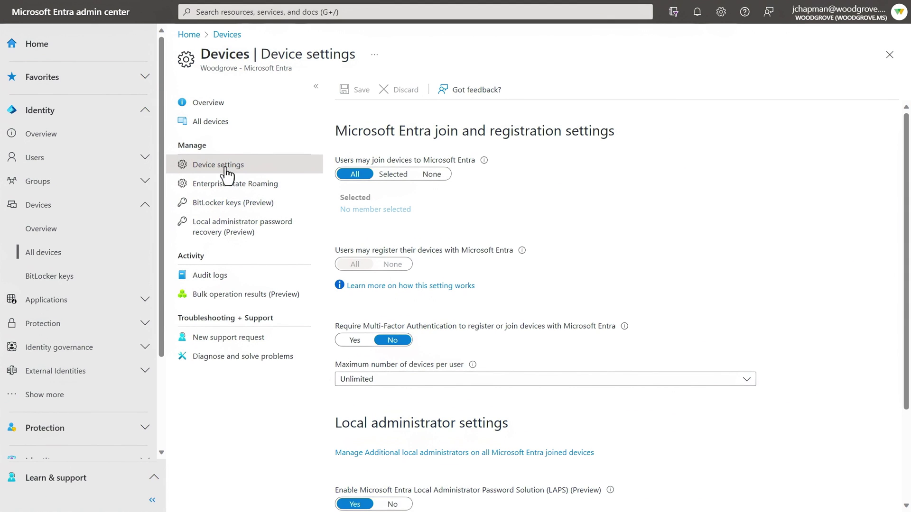